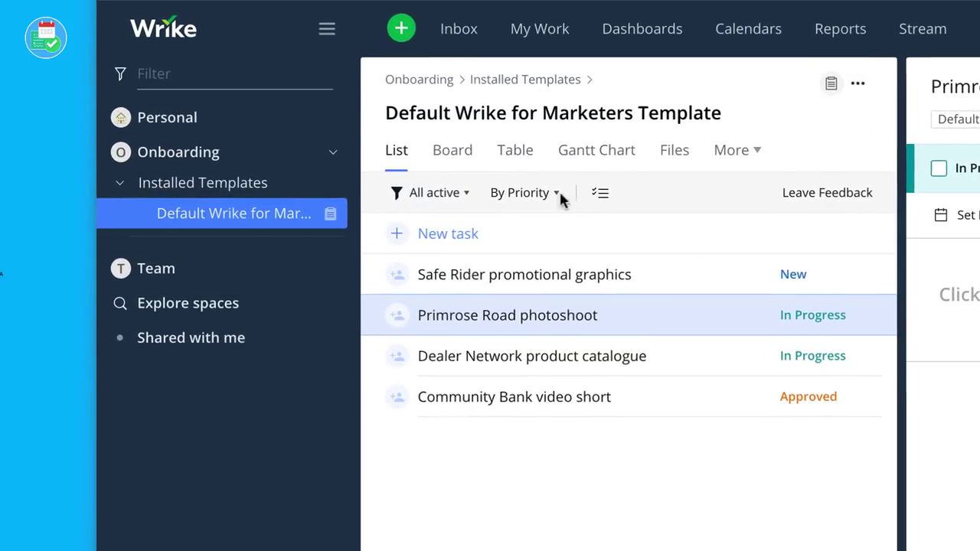
Step: Create a new Personal project named 'Tasks'
click(214, 118)
text(Tasks)
click(441, 242)
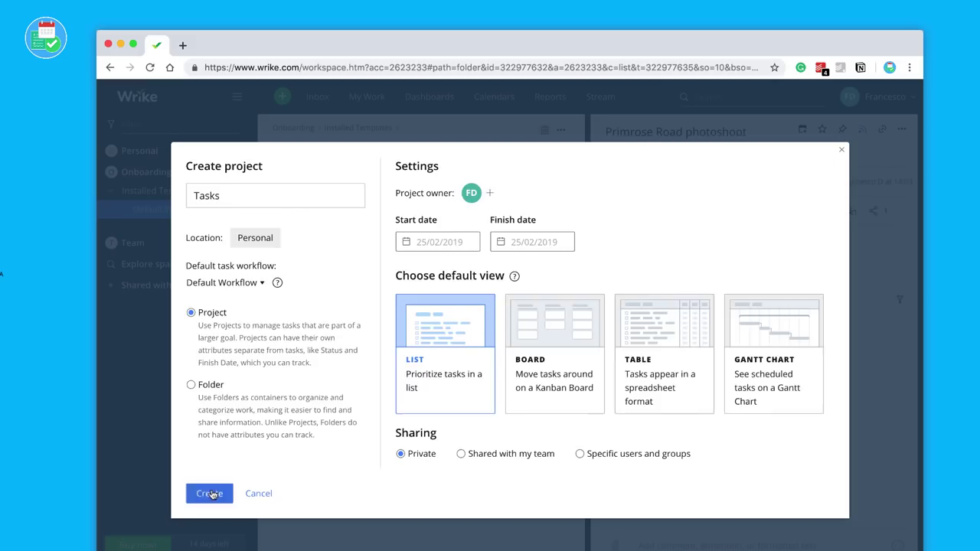
click(210, 493)
Step: Add tasks 'Organize the new Team Drive' and 'Plan the next Event Conference'
click(308, 230)
text(Or)
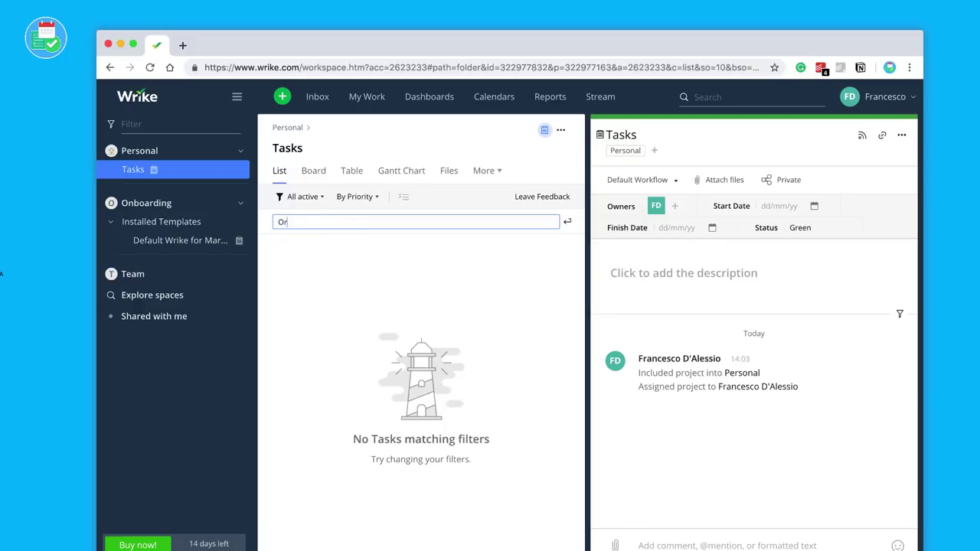
text(ganize the new Team Drive)
key(Return)
text(Plan)
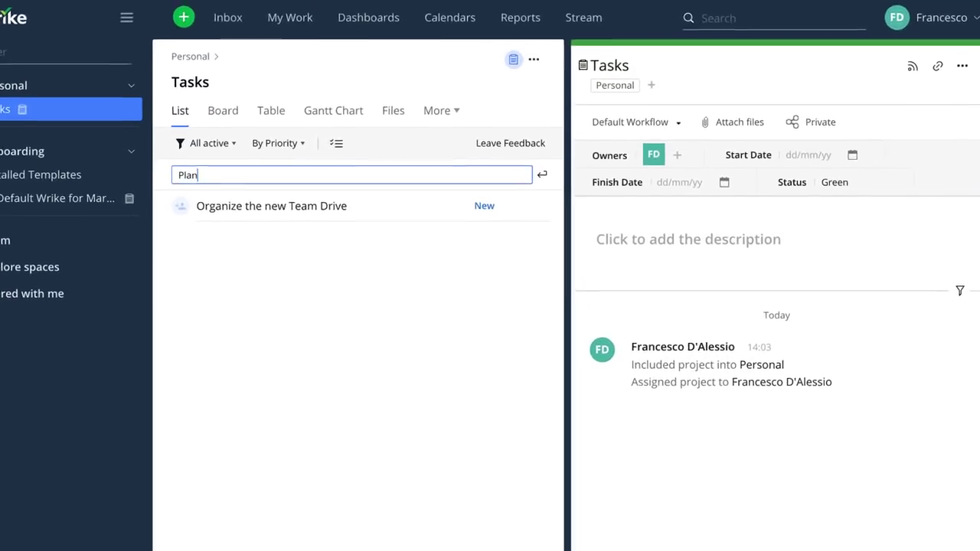
text( the next Event Conference)
key(Return)
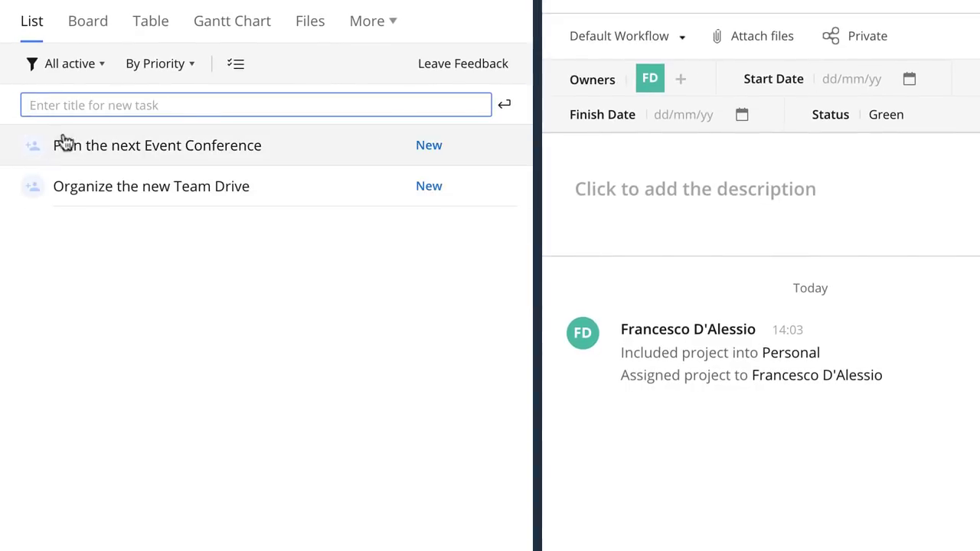
Step: Assign both new tasks to yourself
click(32, 145)
click(17, 260)
click(32, 186)
click(28, 285)
Step: Start a timer on Plan the next Event Conference and view its time-tracking details
click(280, 151)
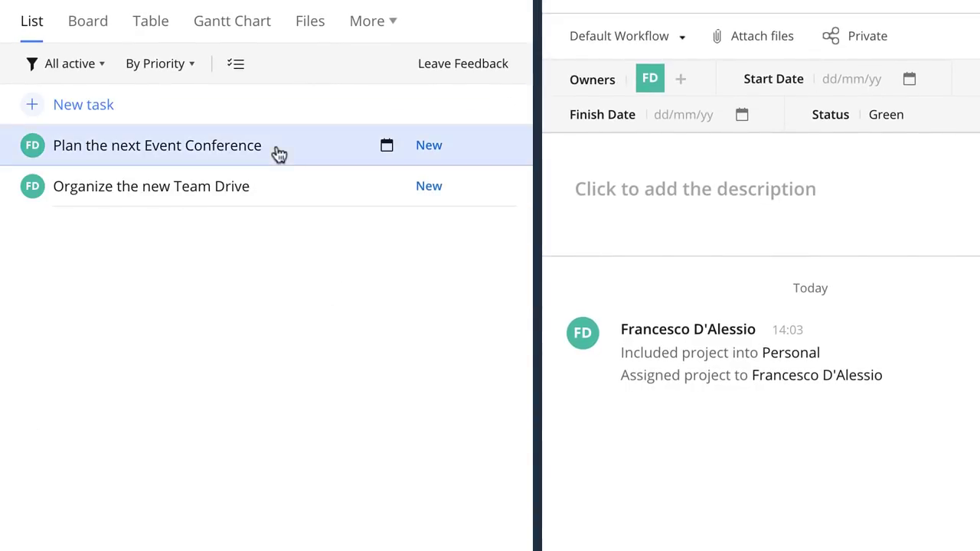
click(669, 85)
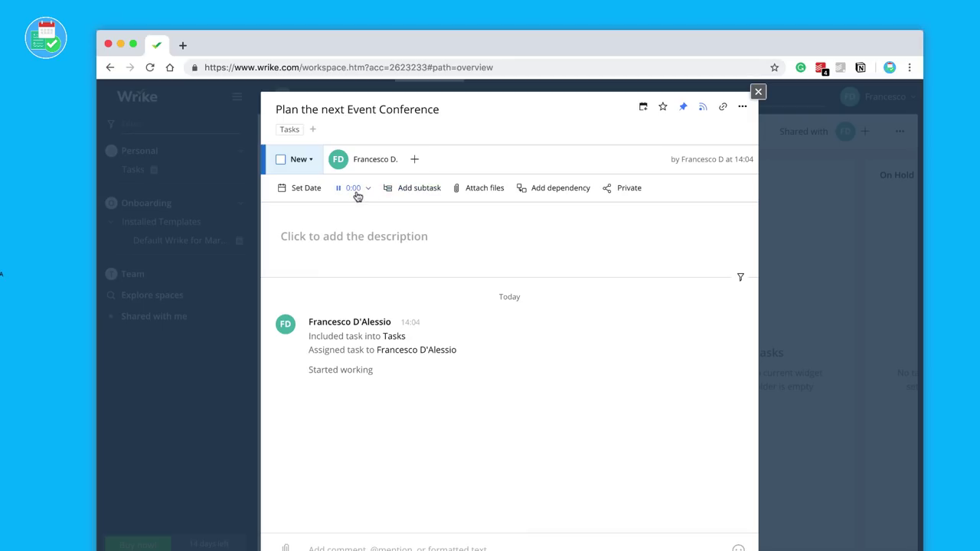
click(368, 192)
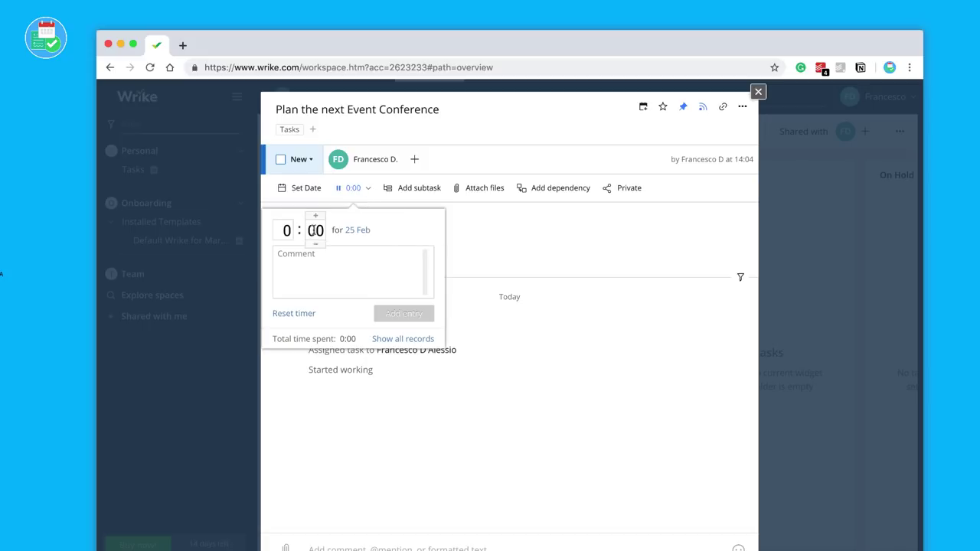
click(536, 224)
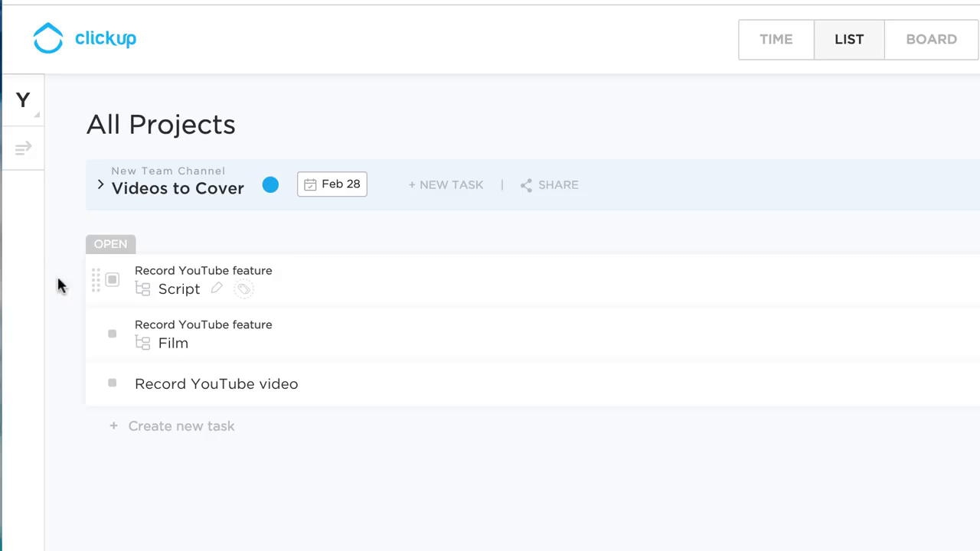
Step: Set the Script subtask to RUNNING and tag Record YouTube feature with 'filming'
click(112, 280)
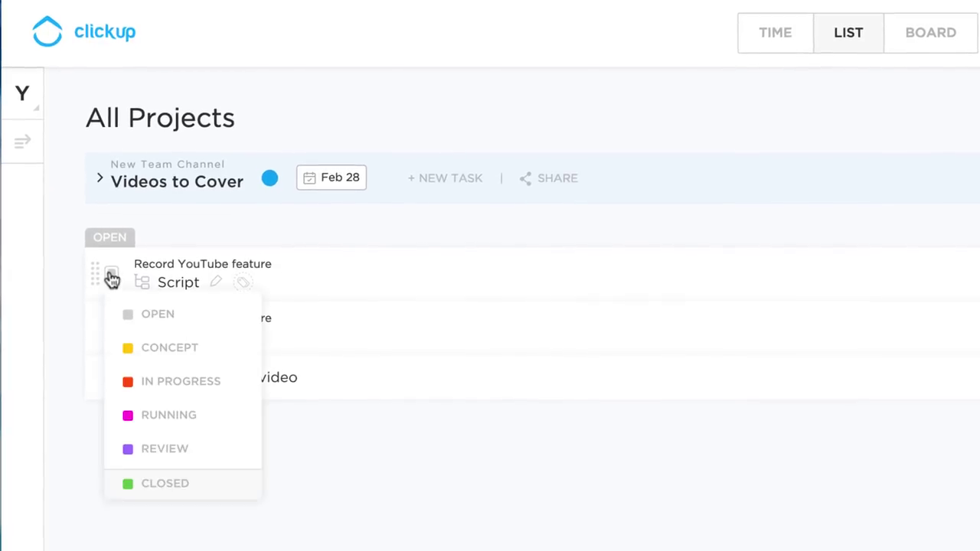
click(98, 268)
click(112, 277)
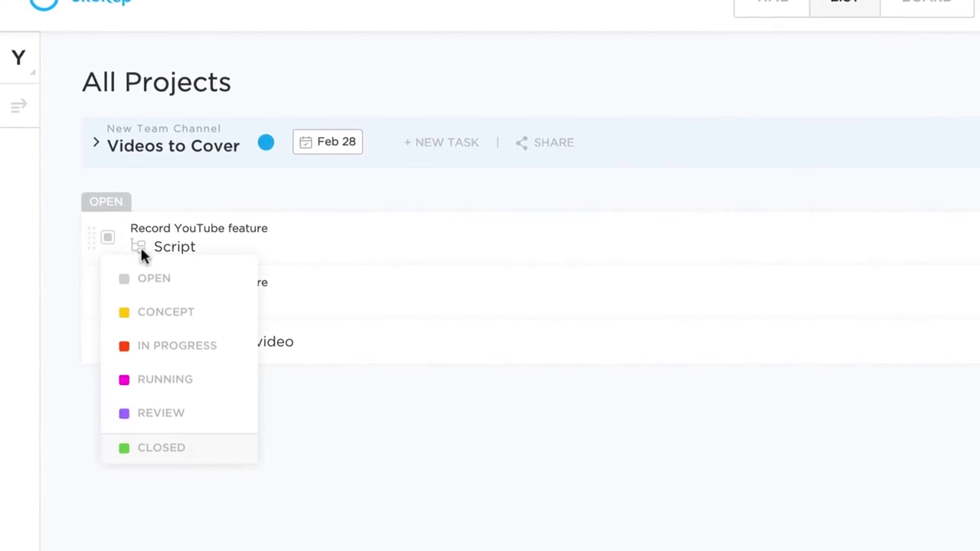
click(242, 363)
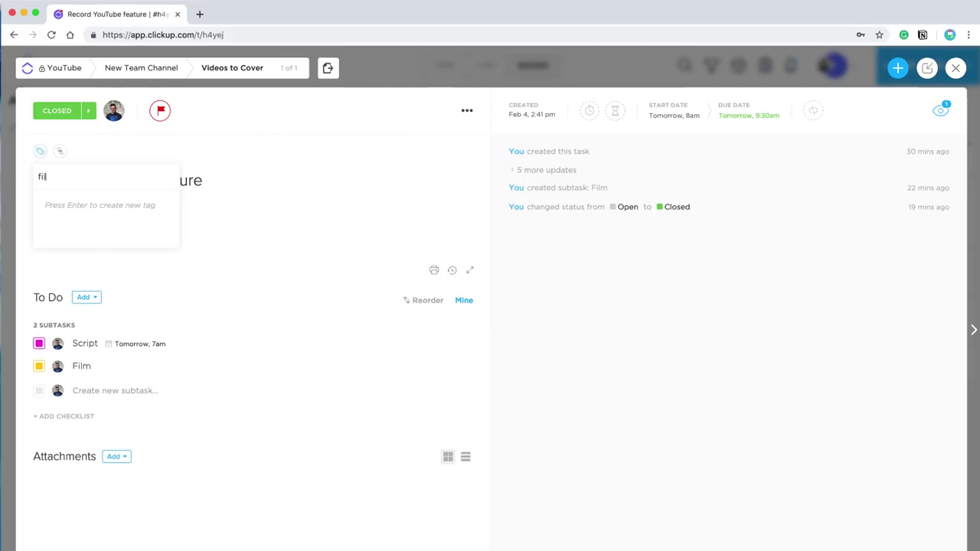
text(lming)
key(Return)
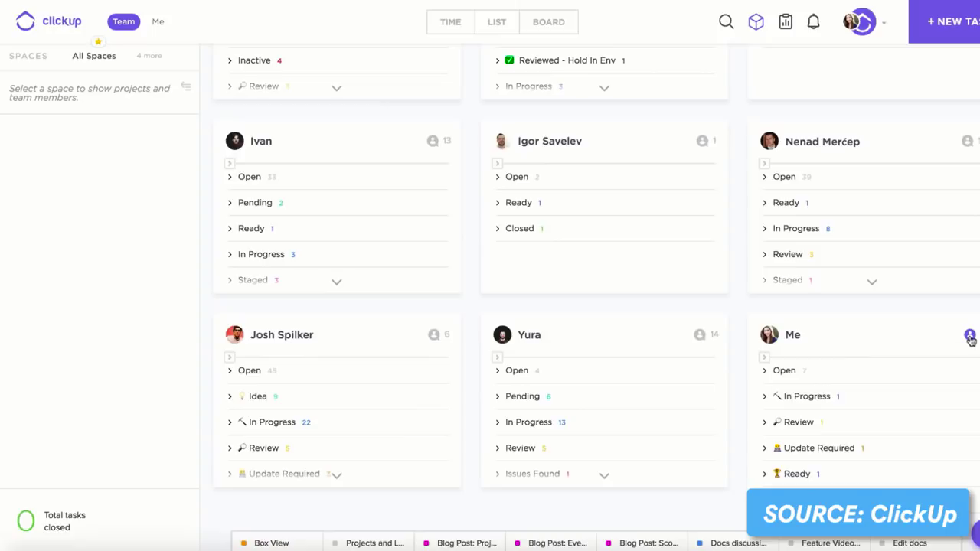
Step: Read a teammate's comment on a card in the team box view
click(970, 338)
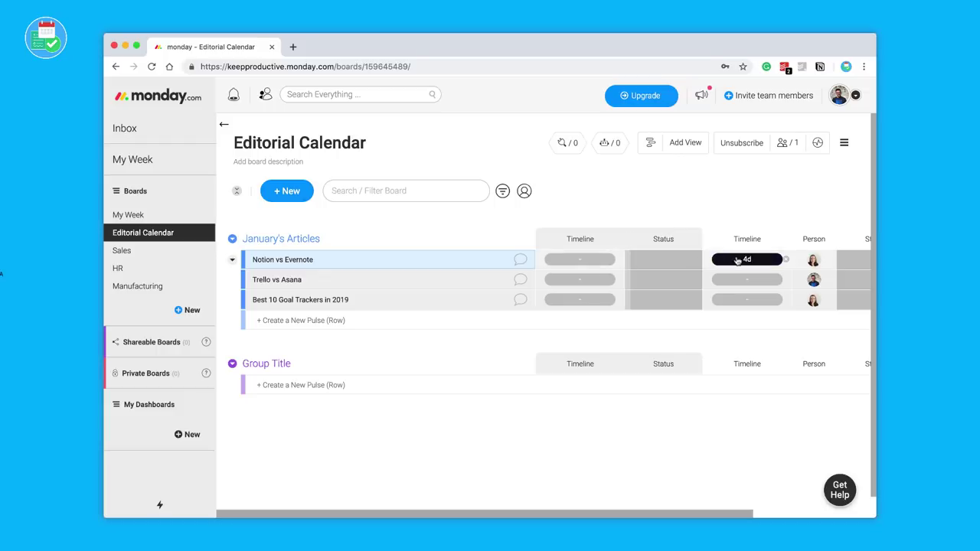
Step: On the timeline, date Notion vs Evernote Feb 27–Mar 4 and Trello vs Asana Mar 5–8
click(737, 261)
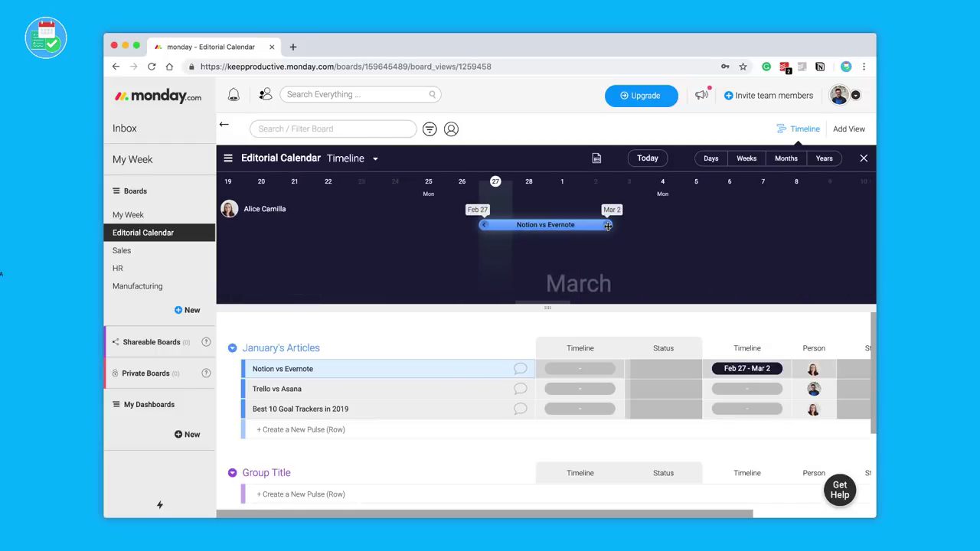
drag(607, 225, 677, 226)
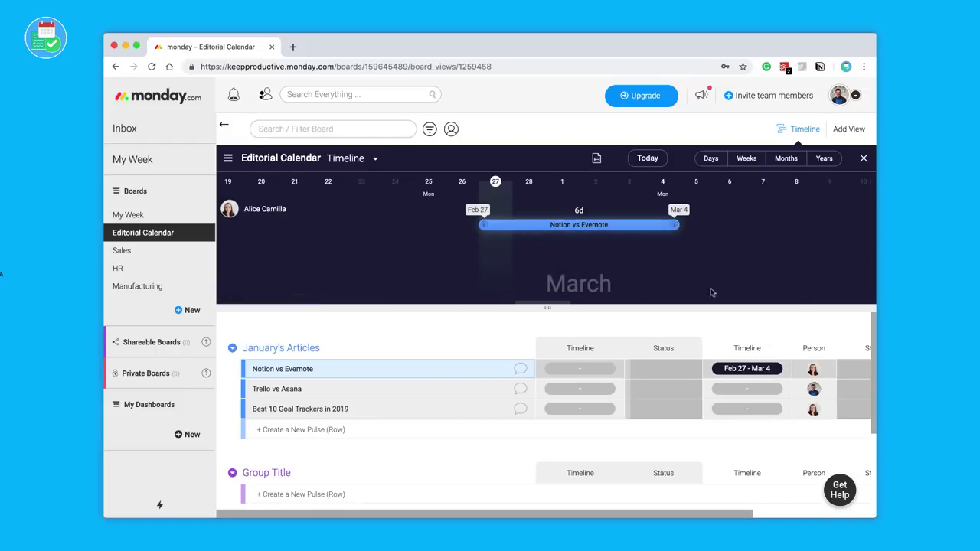
click(756, 389)
drag(588, 229, 797, 312)
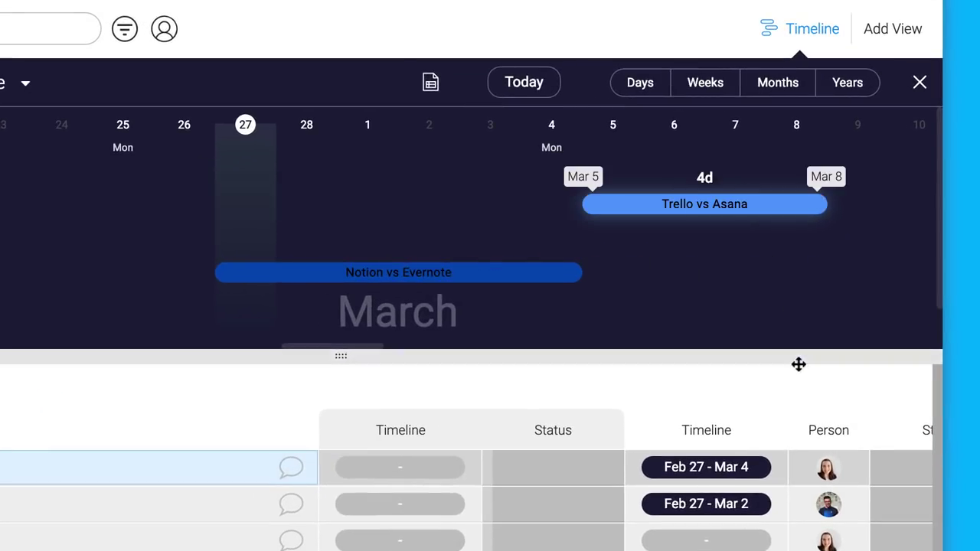
drag(798, 364, 778, 328)
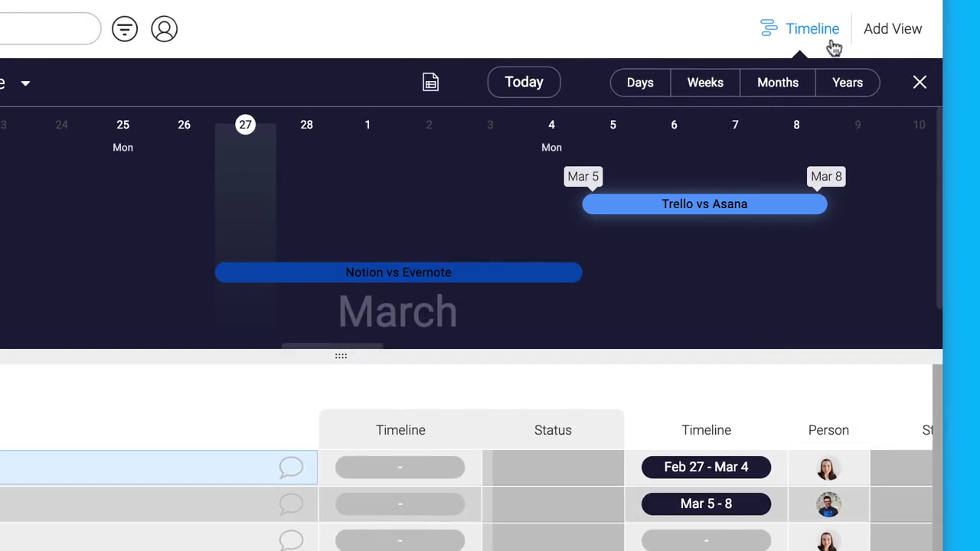
Step: Add a Kanban view to the Editorial Calendar board
click(890, 38)
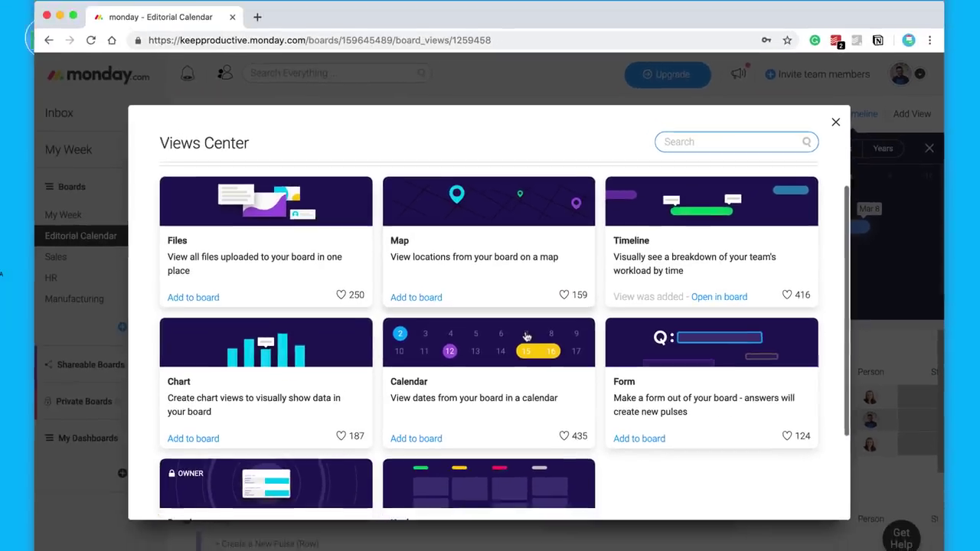
scroll(553, 333, down, 2)
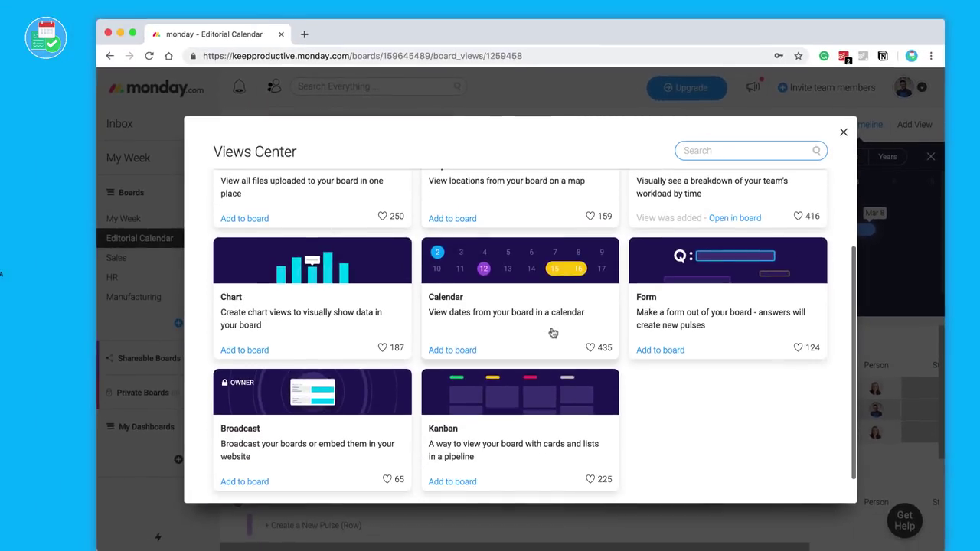
click(488, 408)
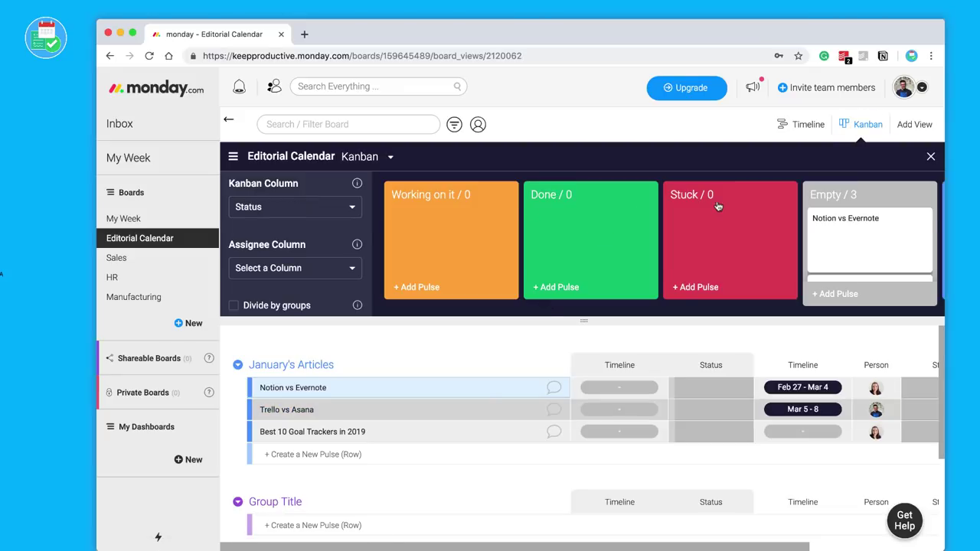
Step: Set statuses: Notion vs Evernote Stuck, Trello vs Asana Working on it, Best 10 Goal Trackers Done
click(710, 410)
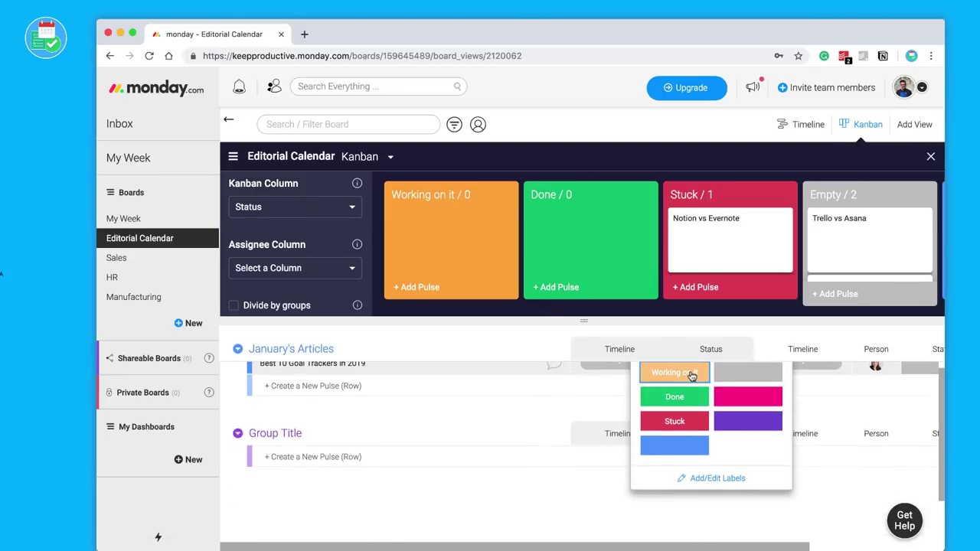
click(691, 376)
click(710, 368)
click(674, 396)
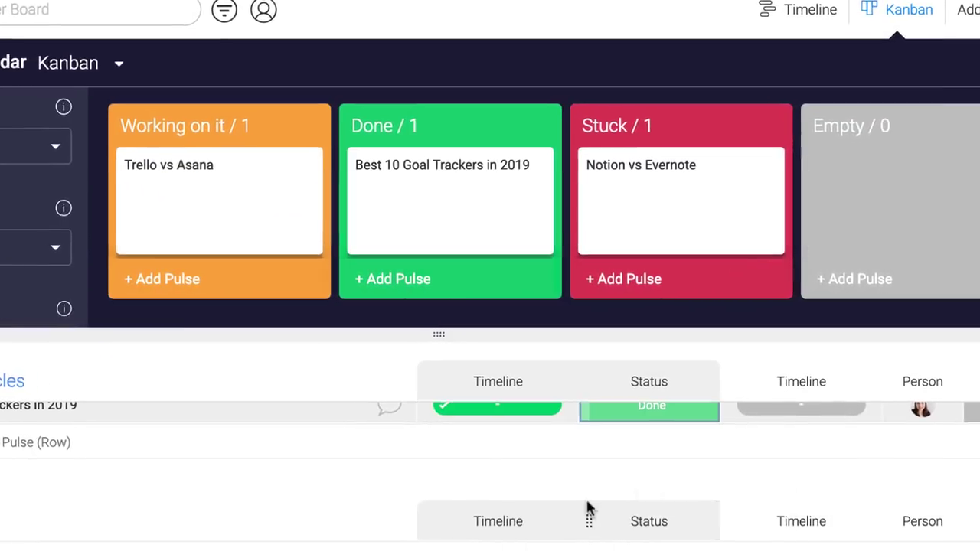
scroll(587, 508, up, 1)
scroll(536, 479, up, 2)
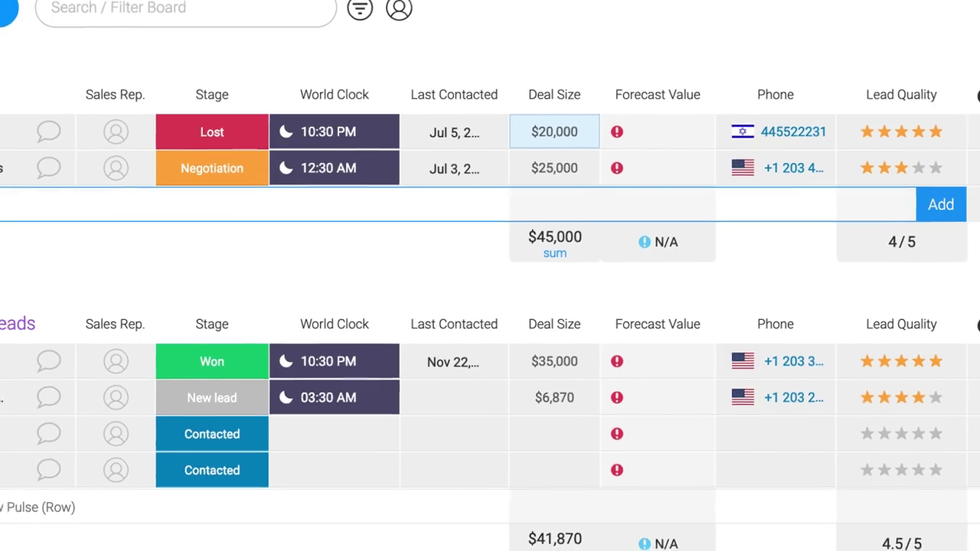
Step: Add an Apple July row with a sales rep, Contacted stage, US/Pacific clock and last-contacted date
text(Apple)
key(Return)
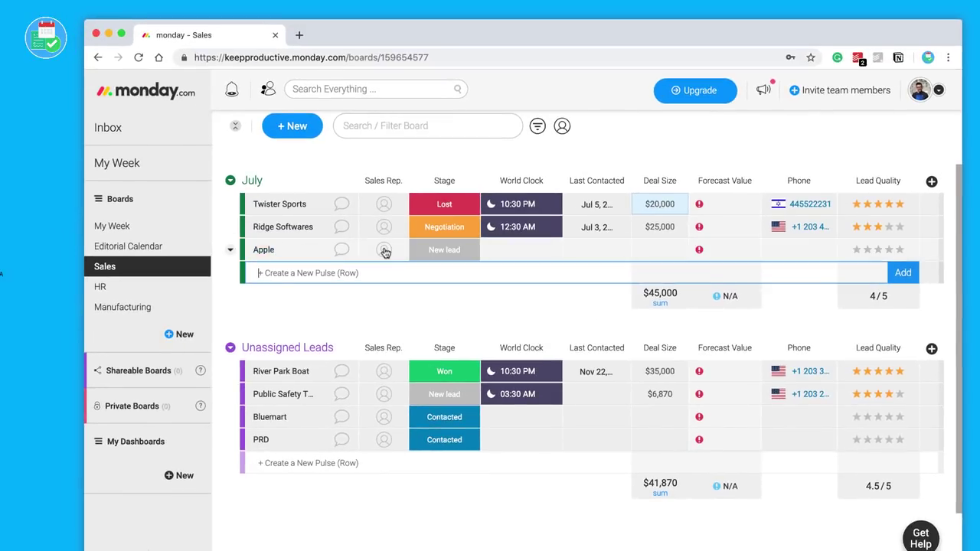
click(385, 252)
click(396, 313)
click(444, 249)
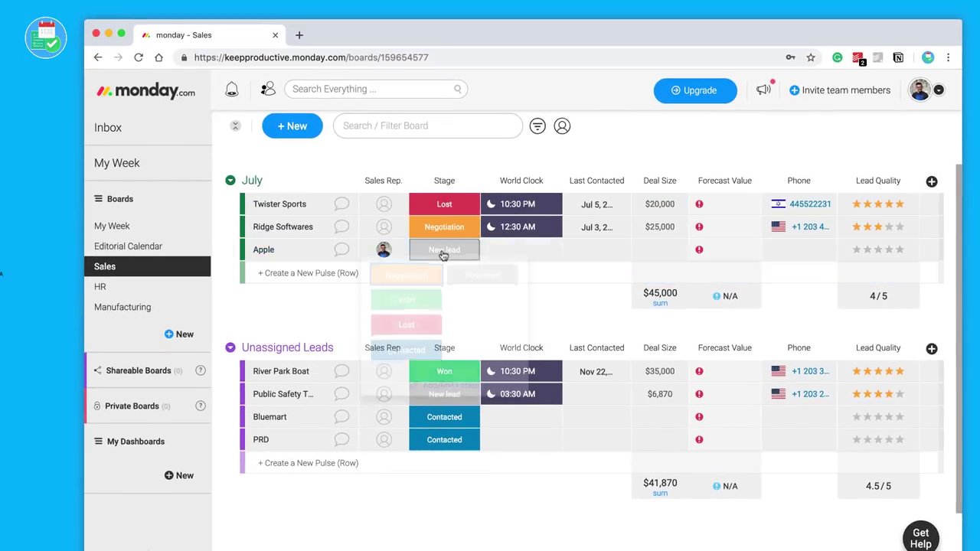
click(407, 358)
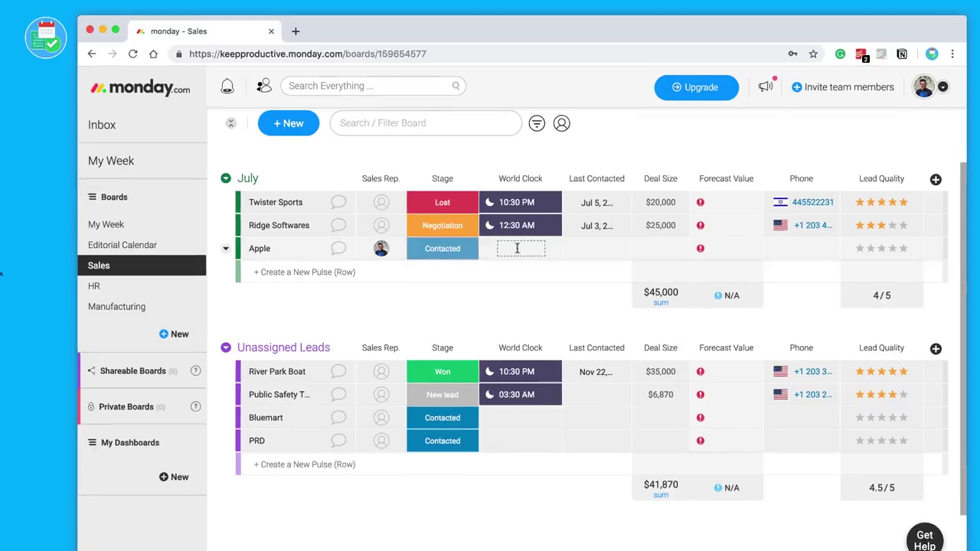
click(513, 249)
click(471, 259)
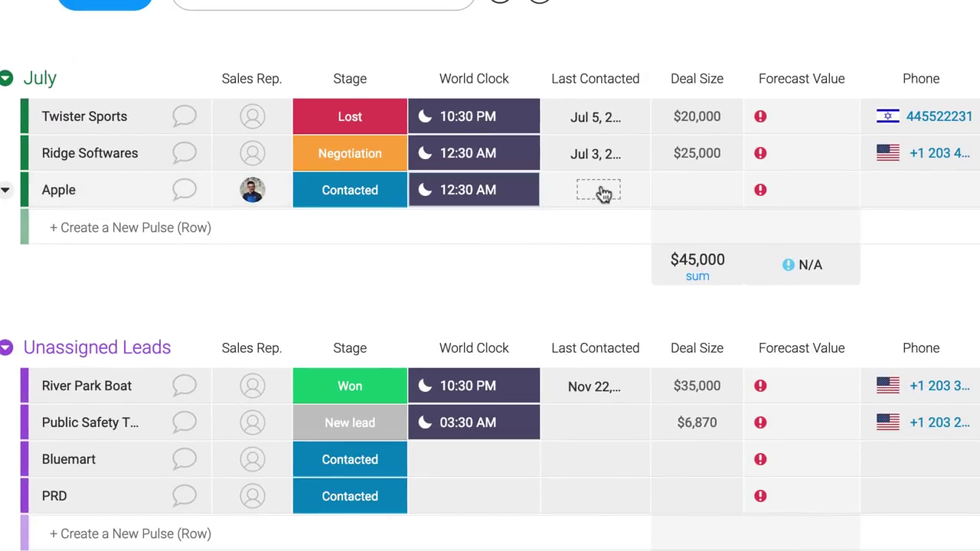
click(594, 190)
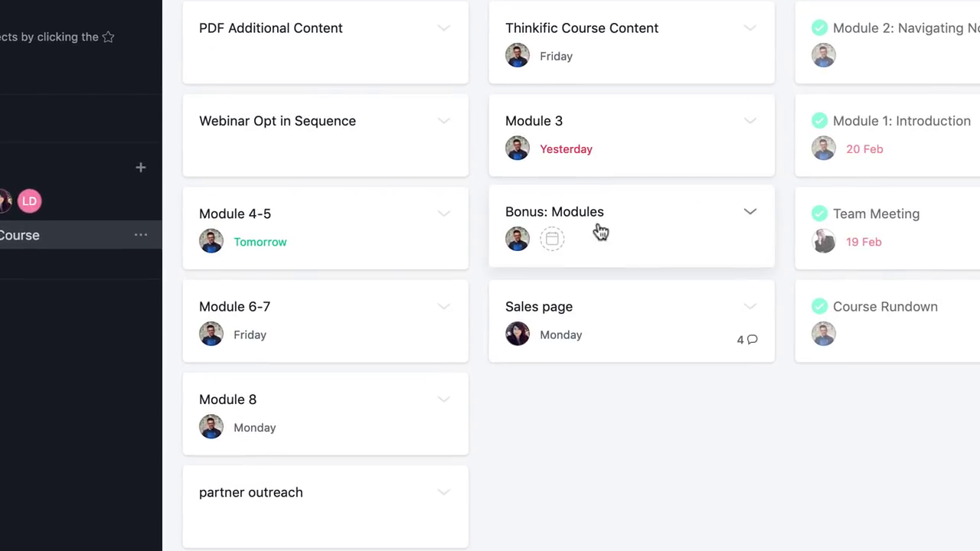
Step: Move the Bonus: Modules card above Module 4-5 and browse the add-section options
drag(628, 234, 361, 232)
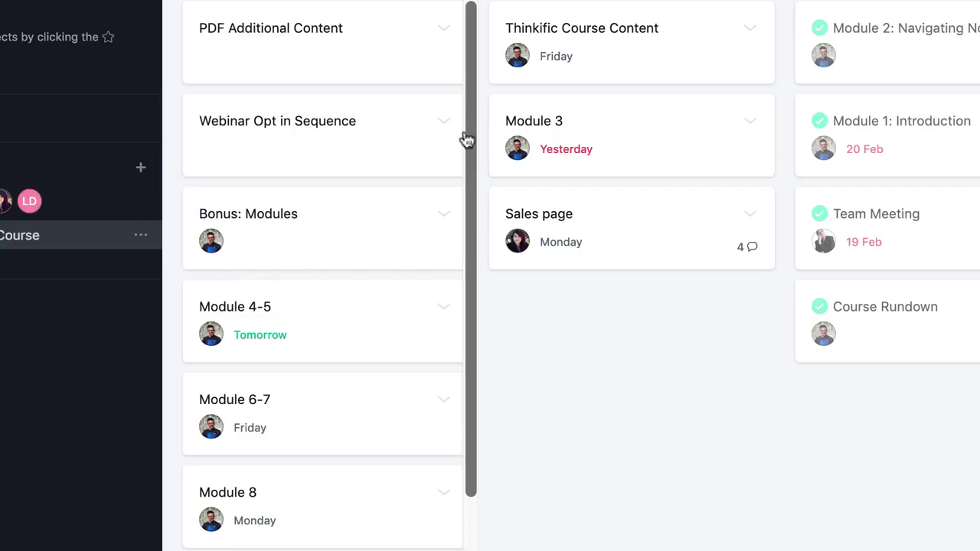
scroll(349, 127, down, 3)
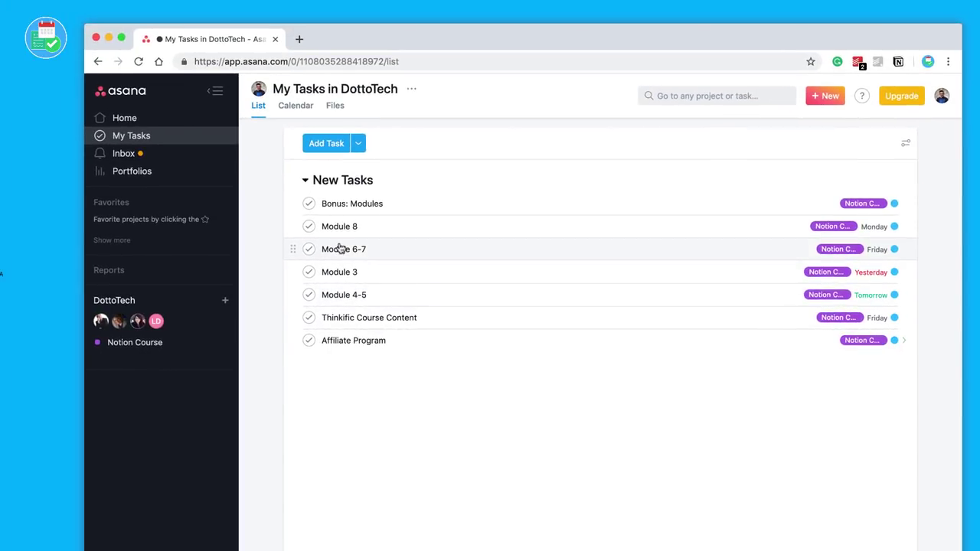
click(358, 143)
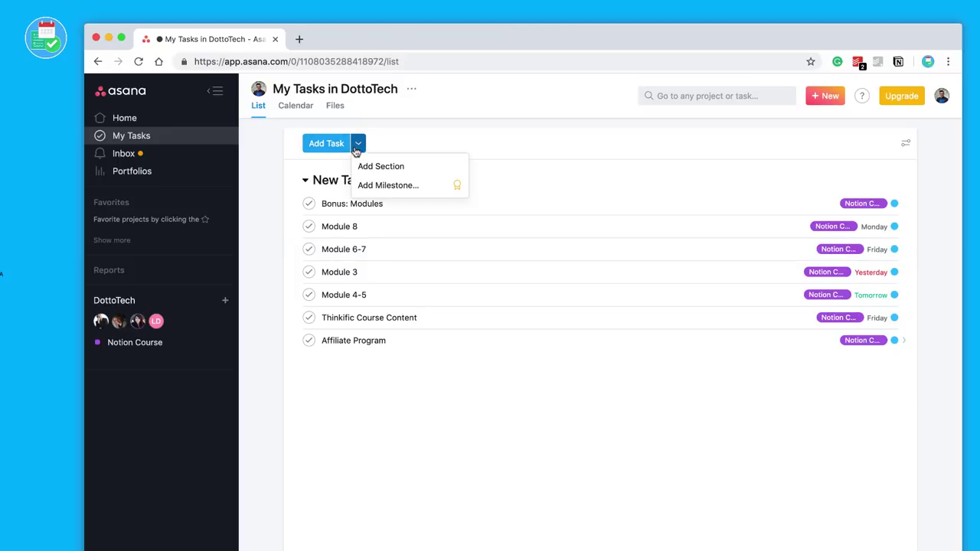
Step: Create a blank task under New Tasks, discard it, and go to the DottoTech team page
click(338, 143)
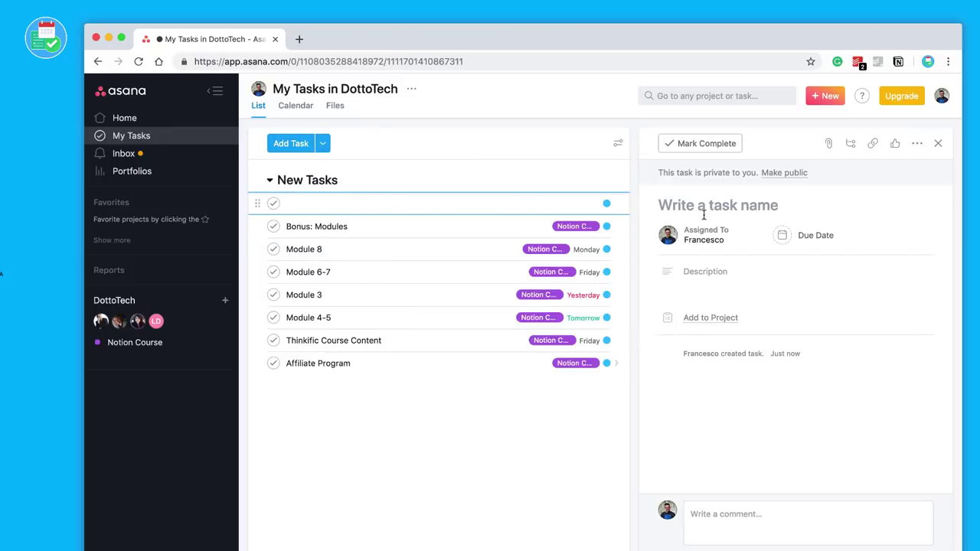
click(937, 144)
click(144, 302)
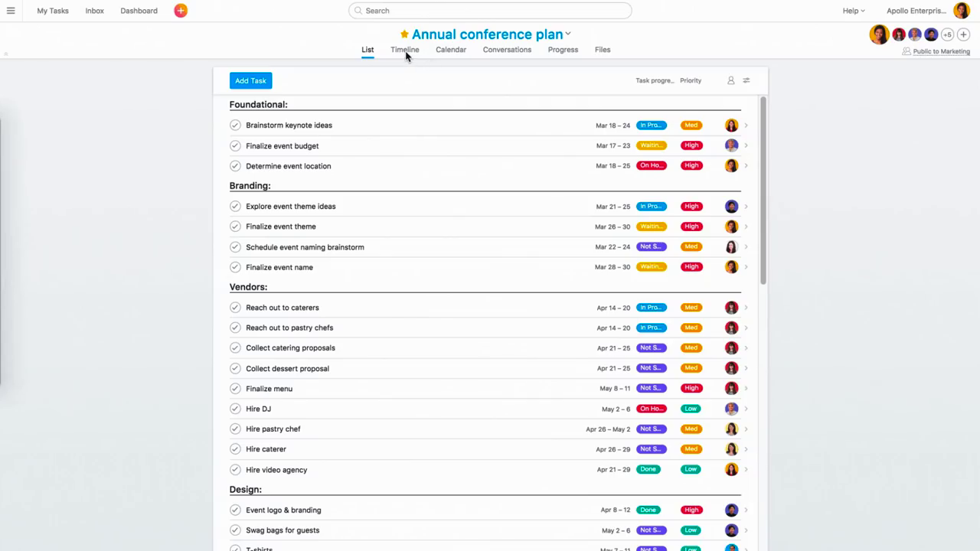
Step: Switch the Annual conference plan project to its Timeline view
click(405, 50)
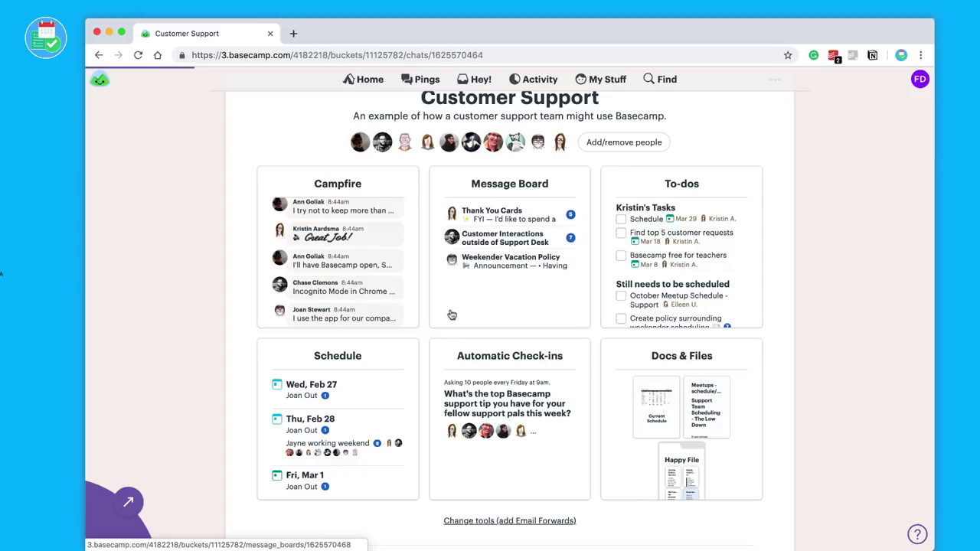
Step: Return to the Customer Support overview and open its to-do lists
scroll(471, 346, up, 3)
scroll(472, 346, up, 3)
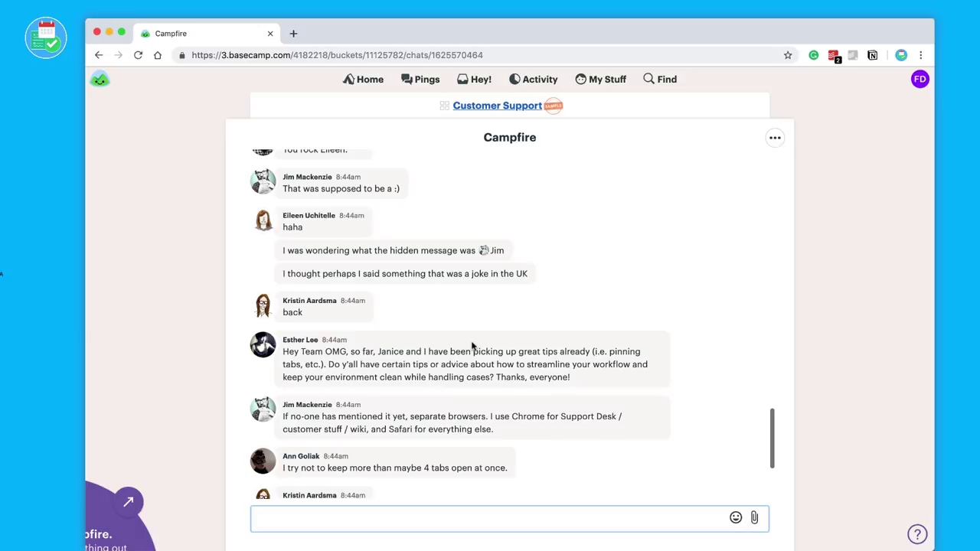
scroll(470, 284, up, 2)
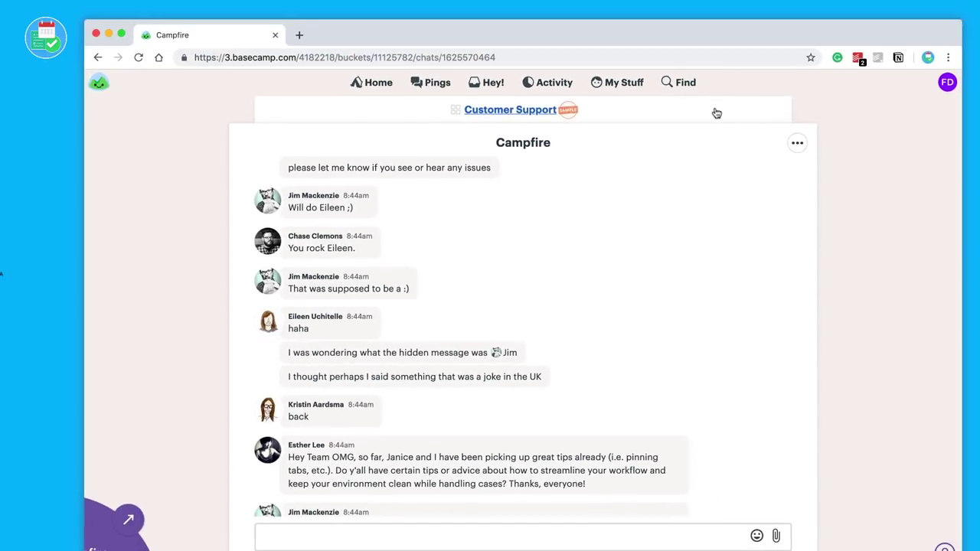
click(716, 113)
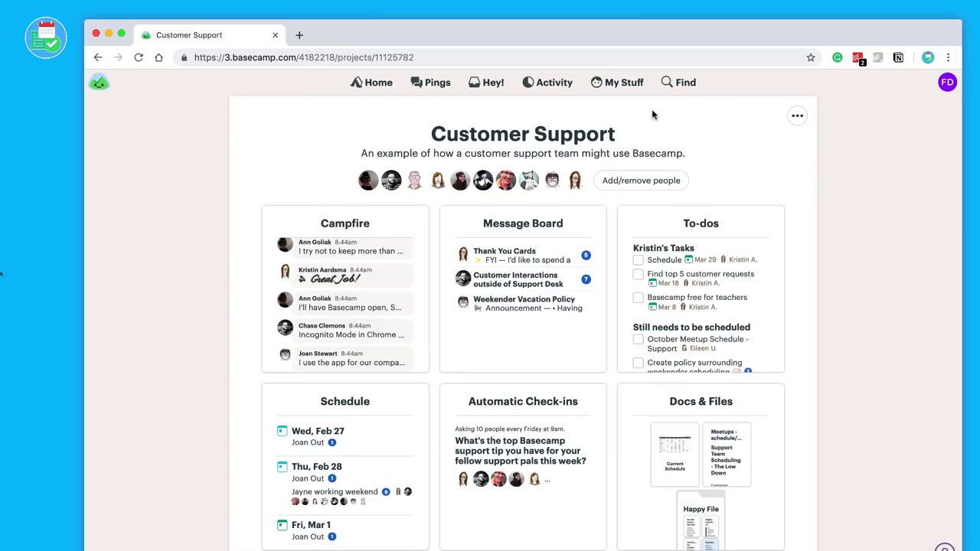
click(700, 223)
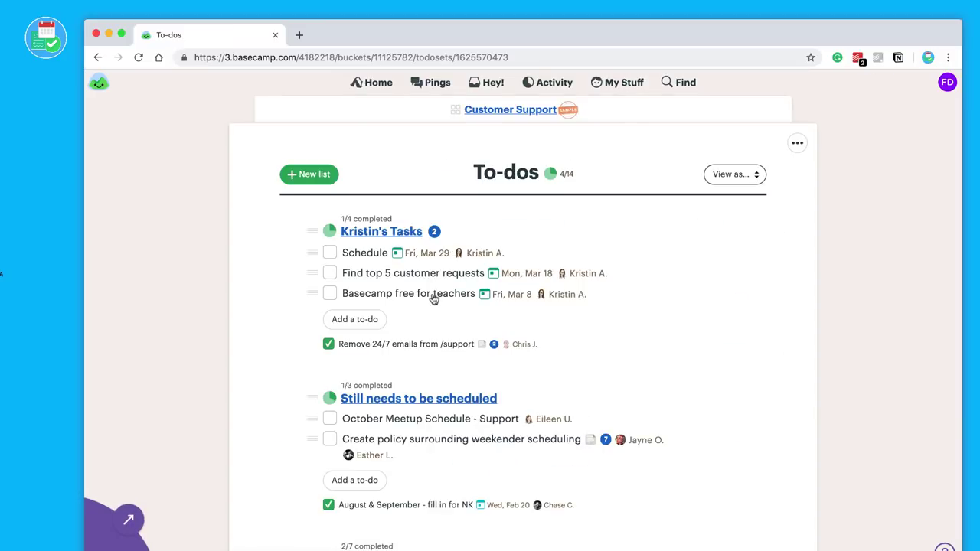
Step: Check off Schedule and Find top 5 customer requests, making Kristin's Tasks 3/4 complete
scroll(432, 298, down, 1)
scroll(433, 298, down, 2)
scroll(432, 298, down, 2)
scroll(433, 298, up, 5)
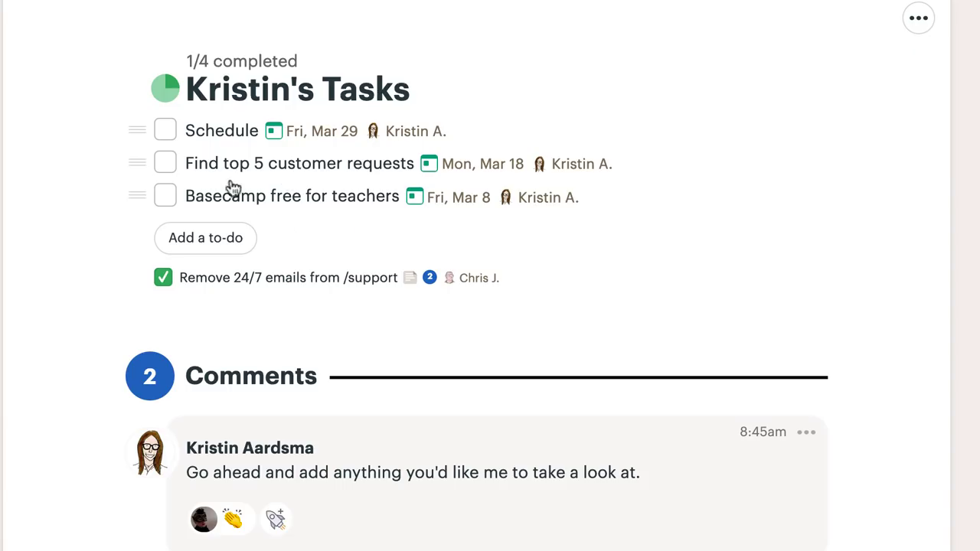
click(165, 130)
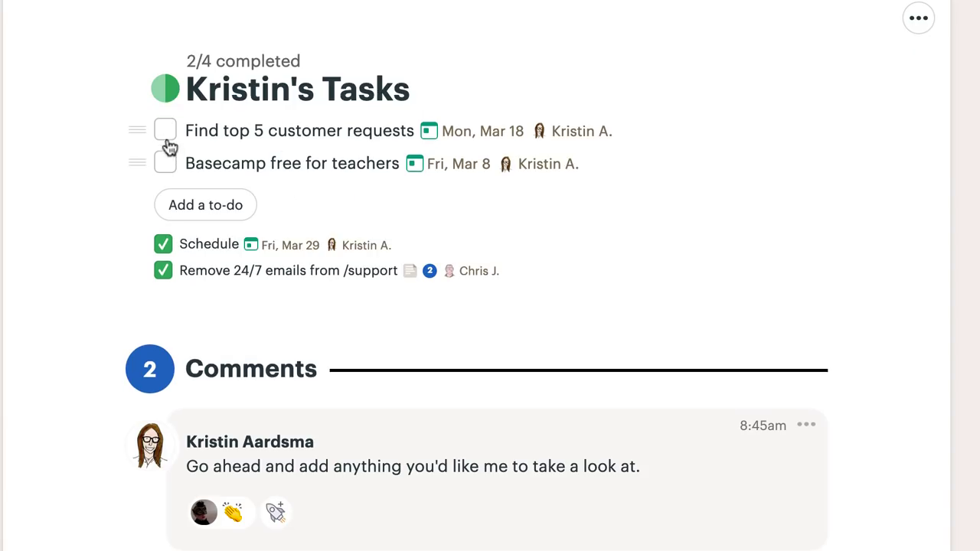
click(165, 130)
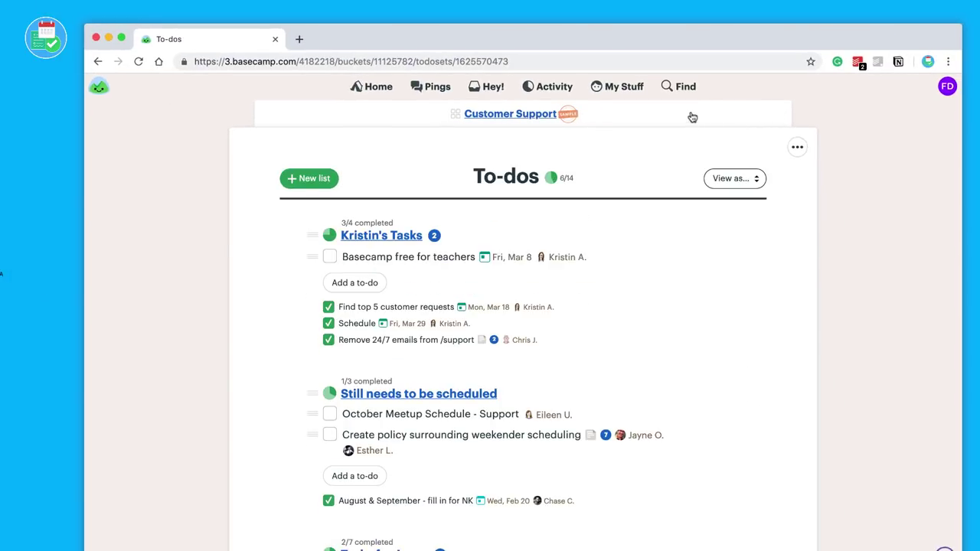
scroll(653, 321, down, 5)
scroll(650, 261, up, 5)
click(649, 120)
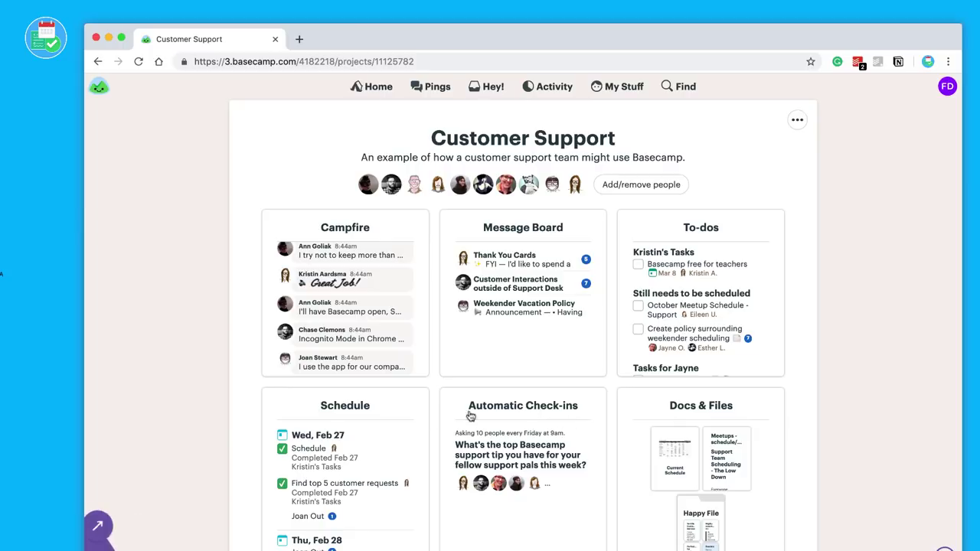
Step: In the schedule from Feb 28, check off the Mar 14 employment verification to-do
click(322, 415)
scroll(467, 383, down, 3)
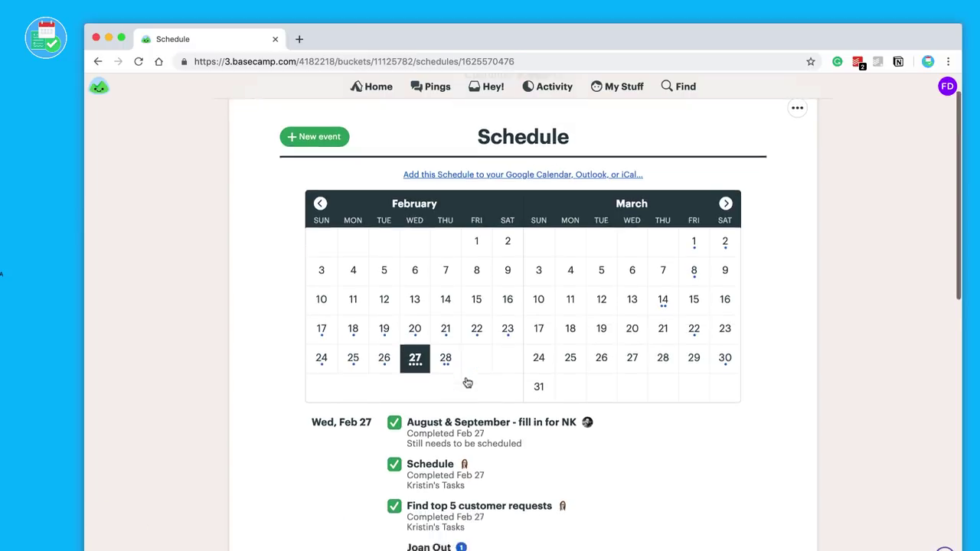
click(448, 280)
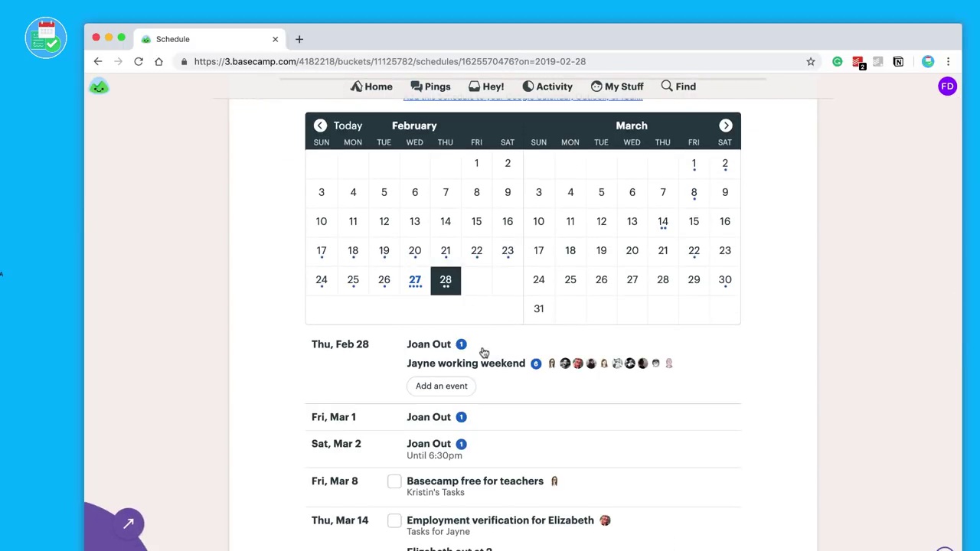
scroll(483, 348, down, 2)
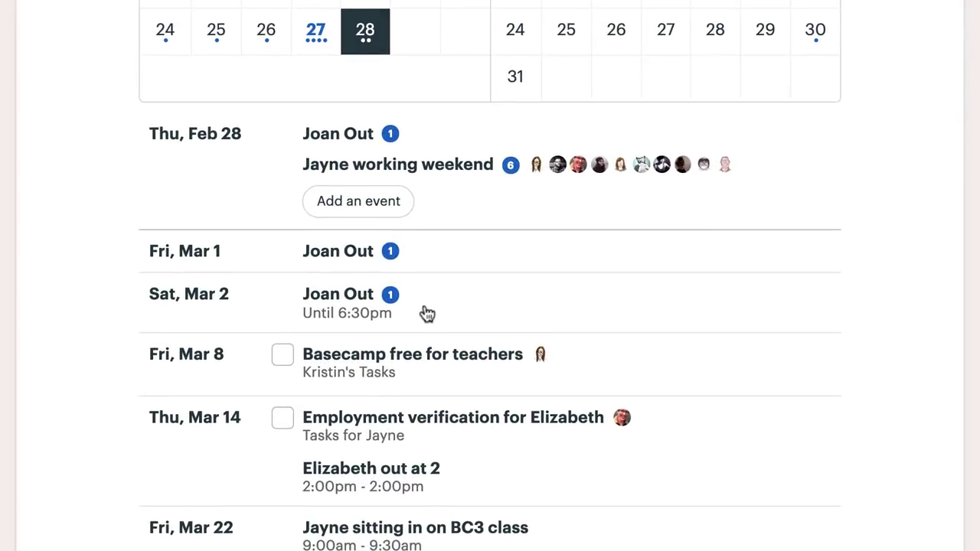
scroll(426, 314, down, 2)
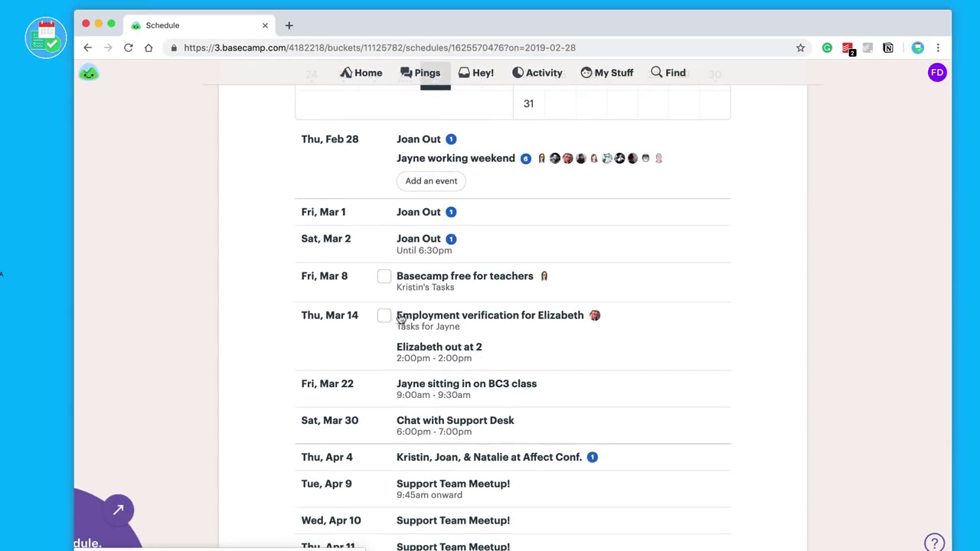
click(385, 316)
Step: Bring up the project's latest Activity feed
scroll(404, 365, down, 5)
scroll(372, 306, up, 5)
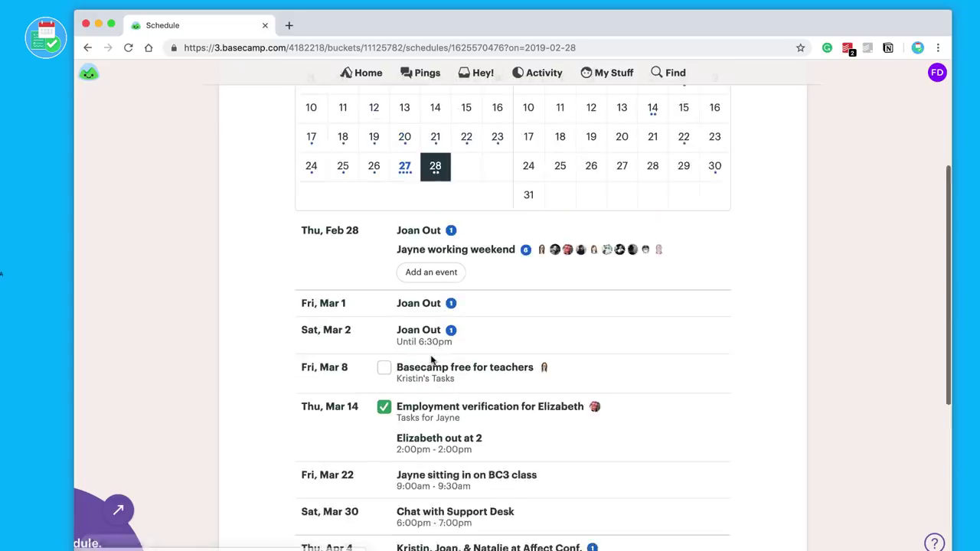
scroll(433, 361, up, 3)
scroll(433, 361, up, 3)
click(544, 72)
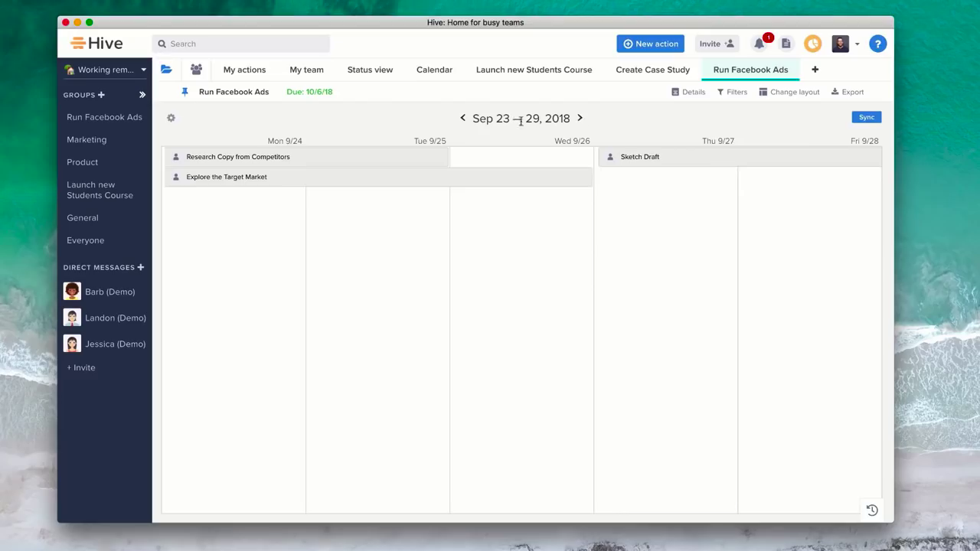
Step: Go back a week, view Research Copy from Competitors, and switch to the Gantt layout
click(465, 120)
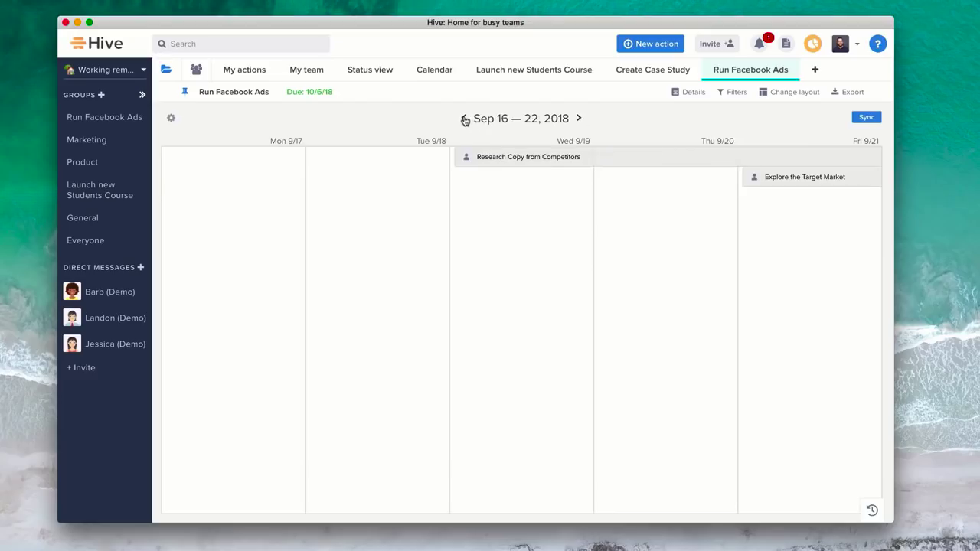
click(521, 156)
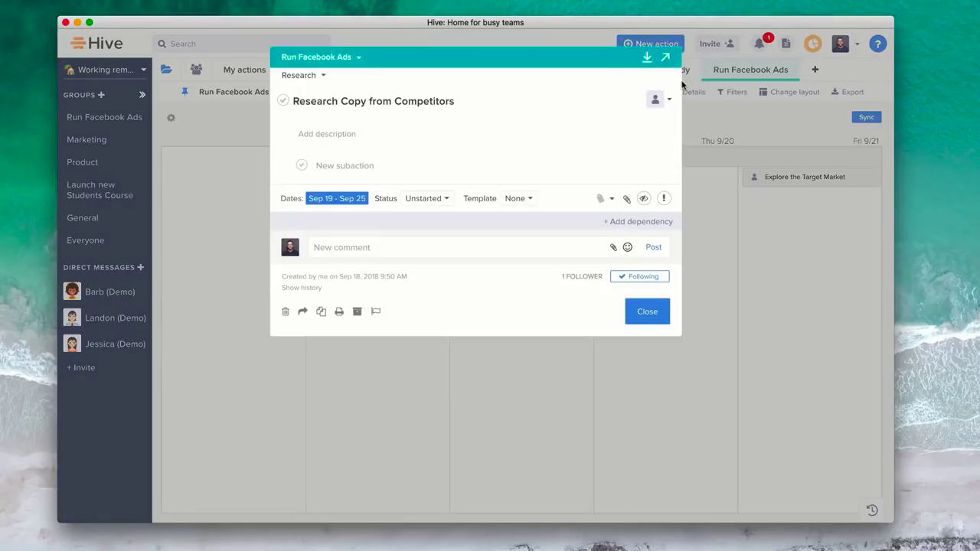
click(717, 107)
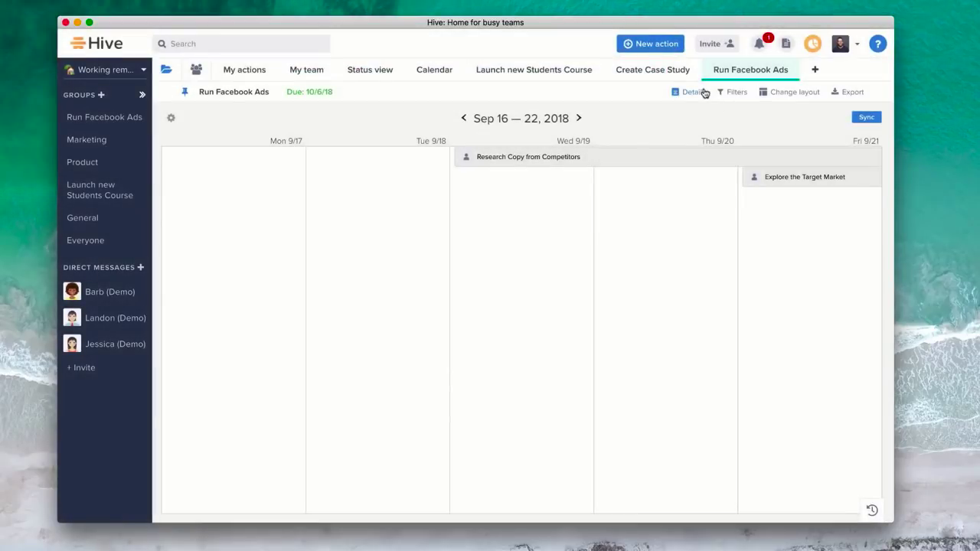
click(778, 92)
click(649, 135)
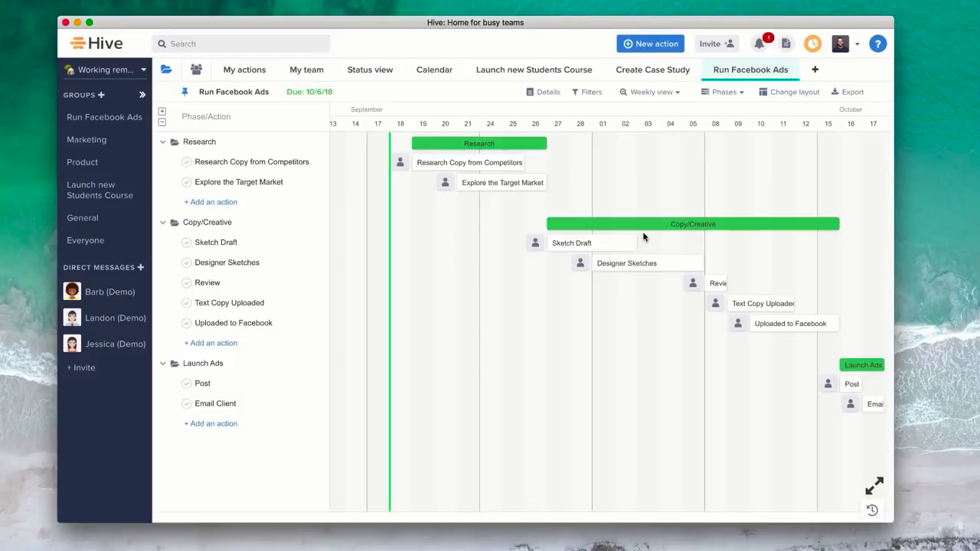
Step: Assign Research Copy from Competitors to yourself and Explore the Target Market and Sketch Draft to the teammate
click(426, 163)
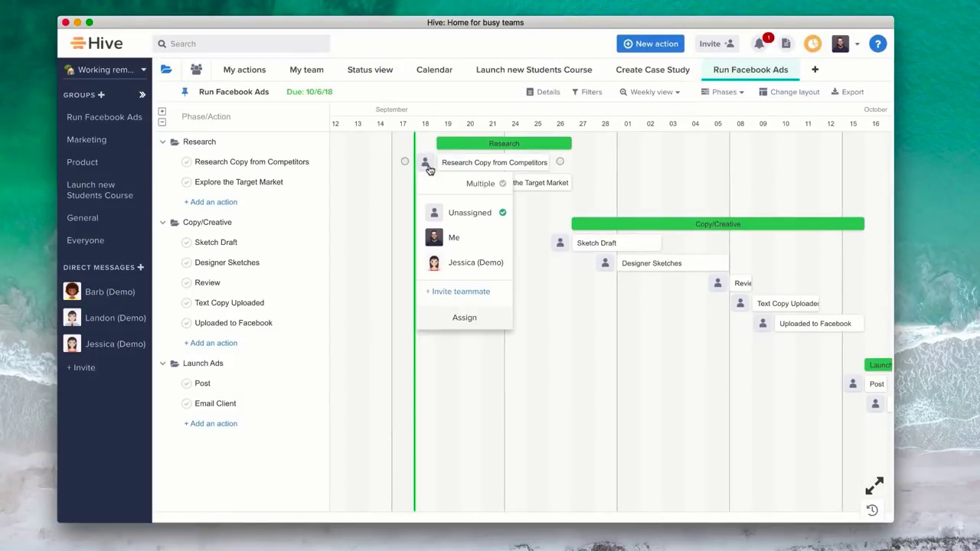
click(463, 250)
click(469, 183)
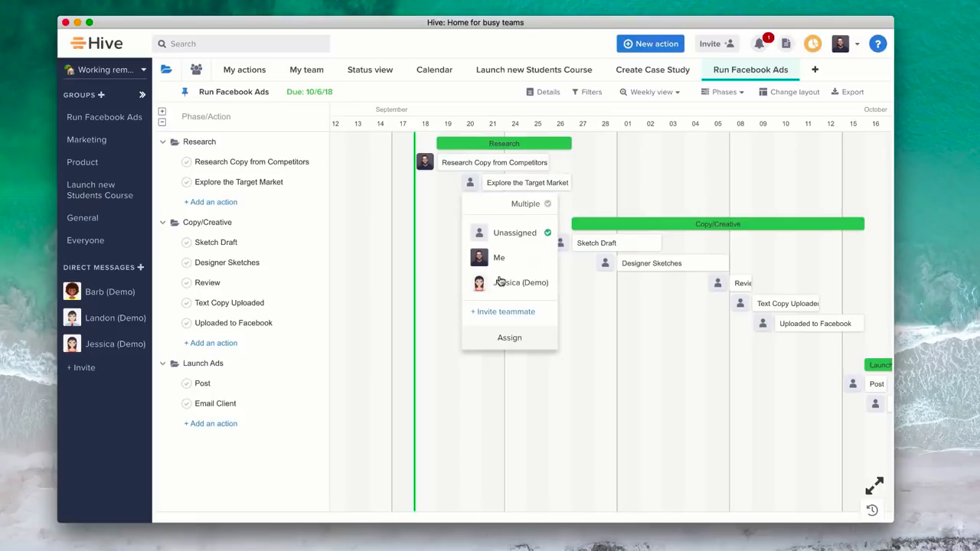
click(490, 282)
click(559, 244)
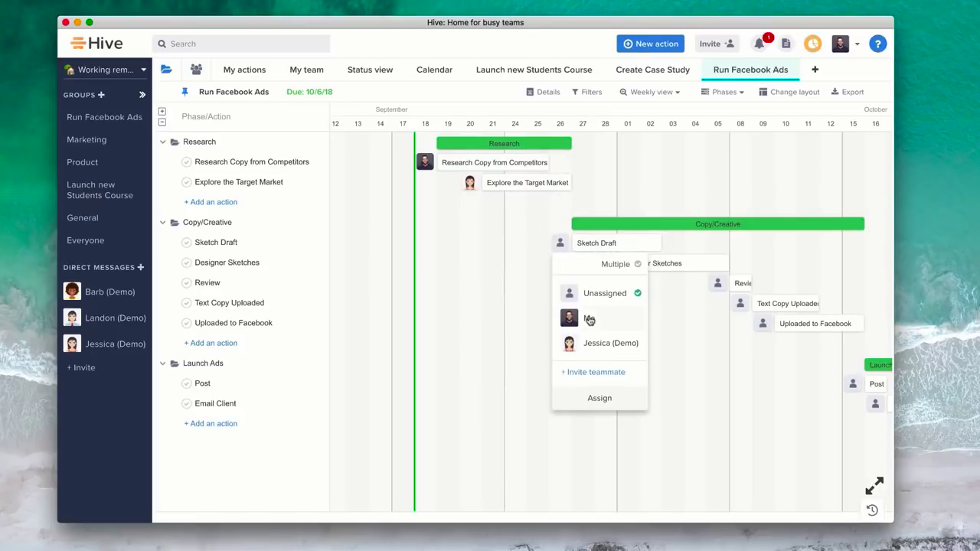
click(592, 344)
click(604, 264)
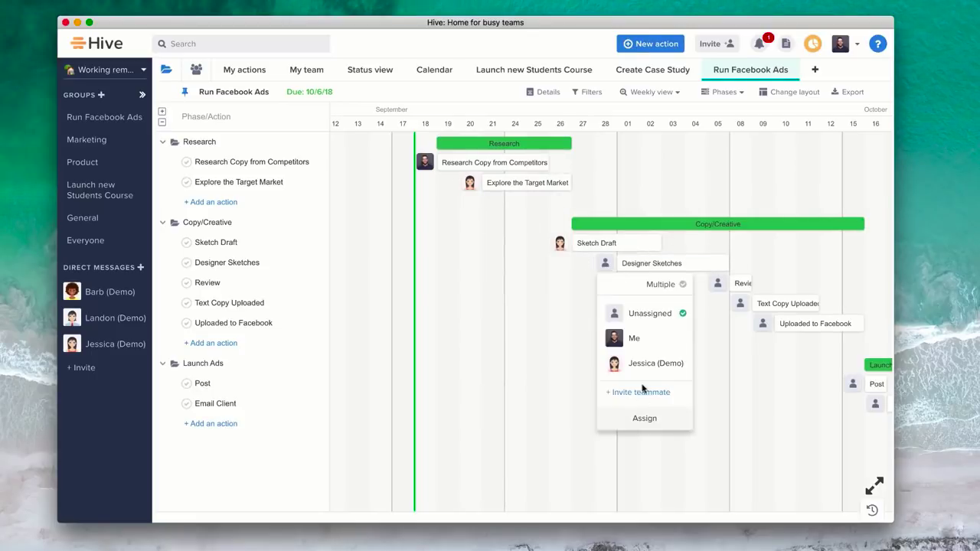
Step: Show the invite form, checking External Users before returning to Email Invite
click(642, 392)
click(377, 110)
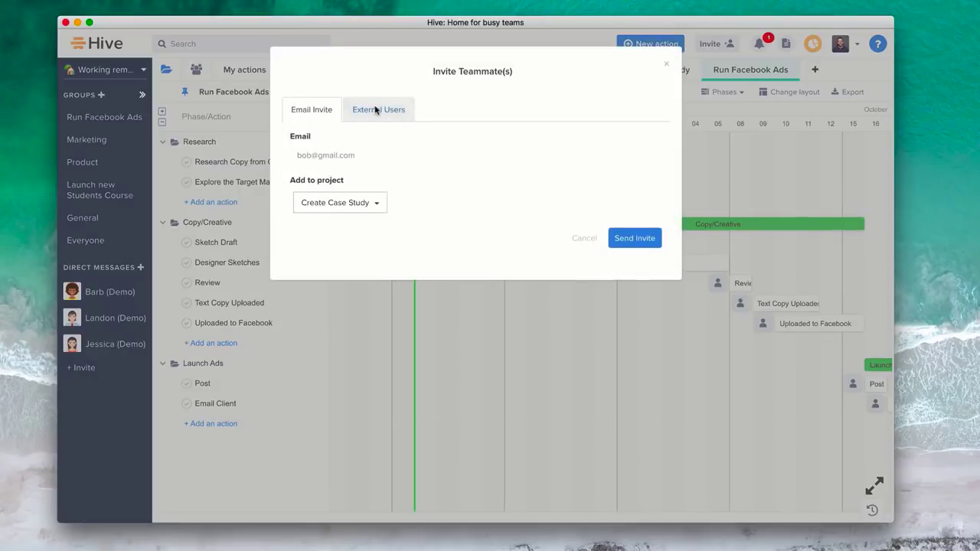
click(328, 111)
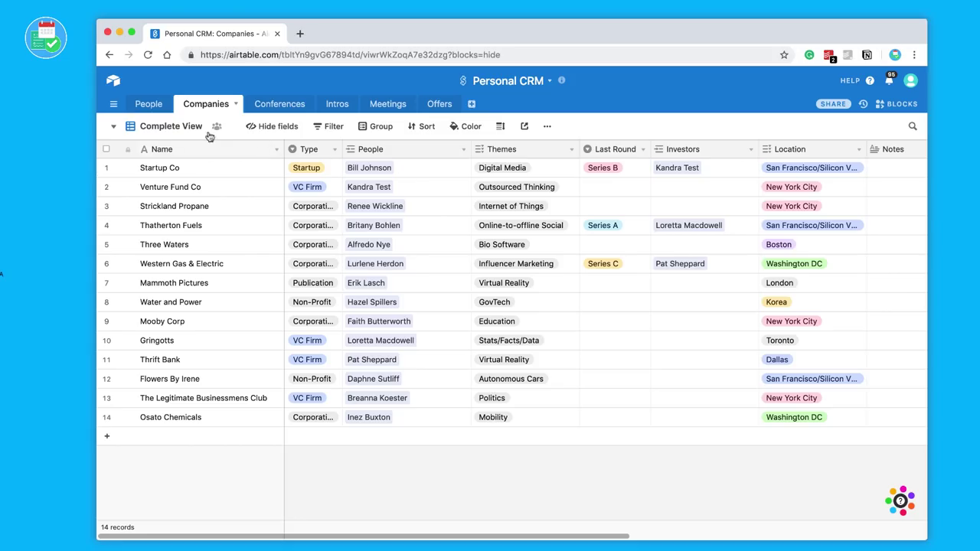
Step: Add a Kanban view of the Companies table stacked by Type
click(173, 129)
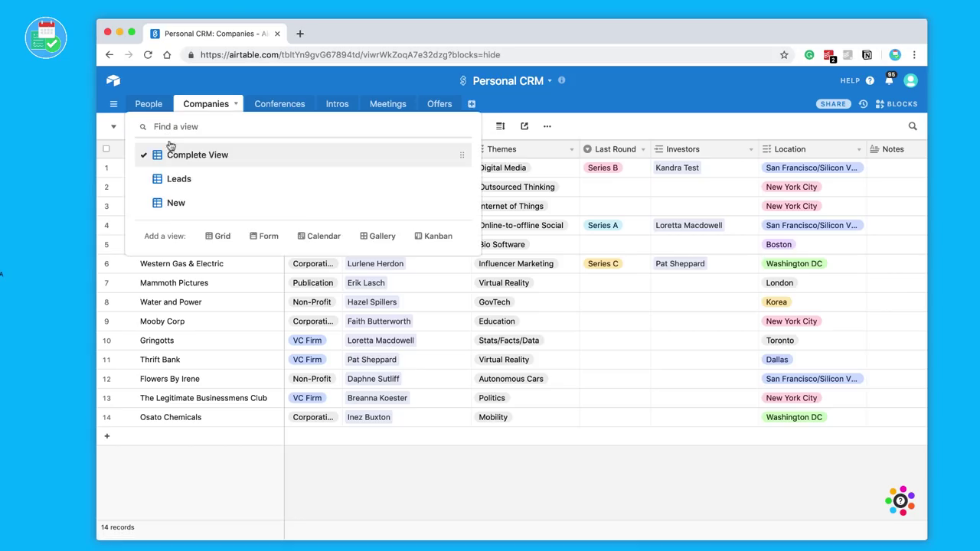
click(432, 237)
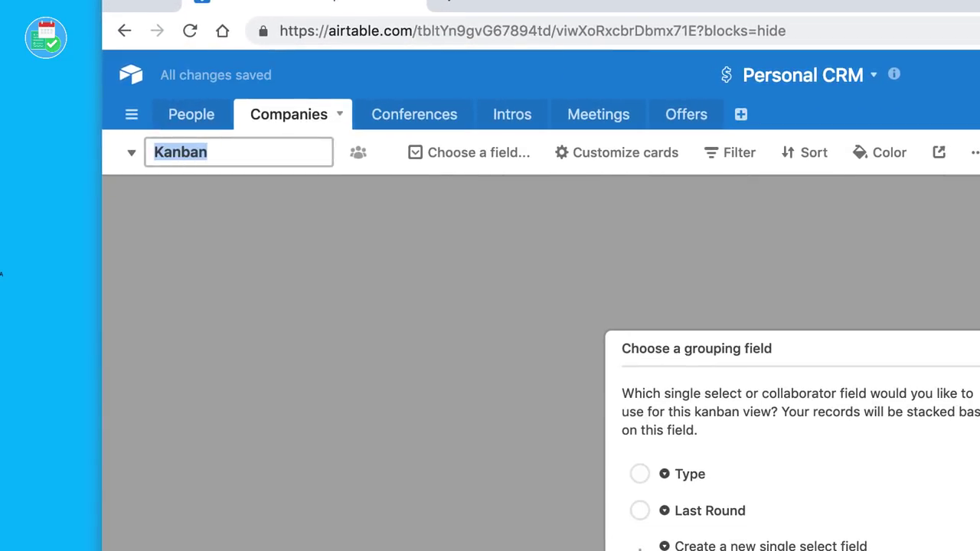
click(642, 475)
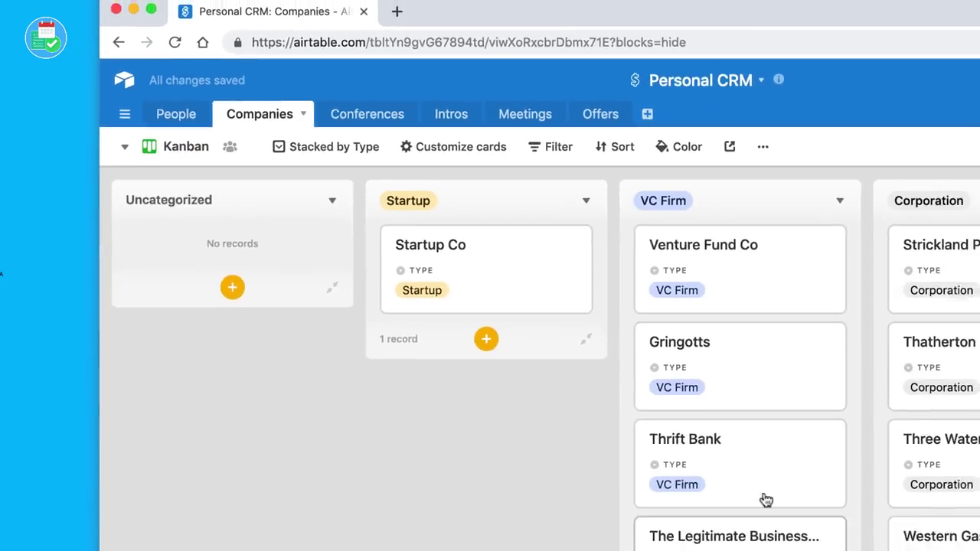
Step: Move the Venture Fund Co card into a different Type stack
scroll(629, 334, right, 3)
scroll(629, 335, right, 3)
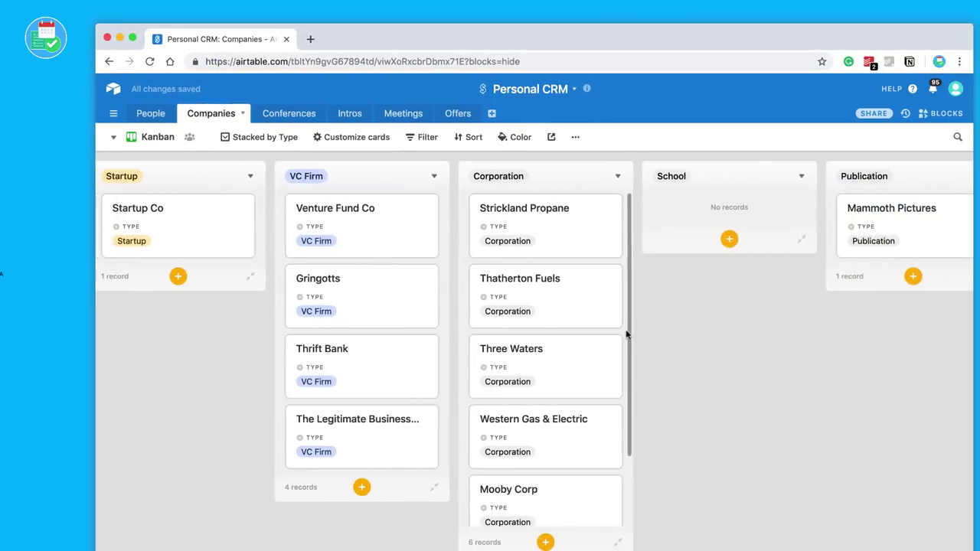
scroll(626, 334, left, 3)
drag(574, 234, 696, 223)
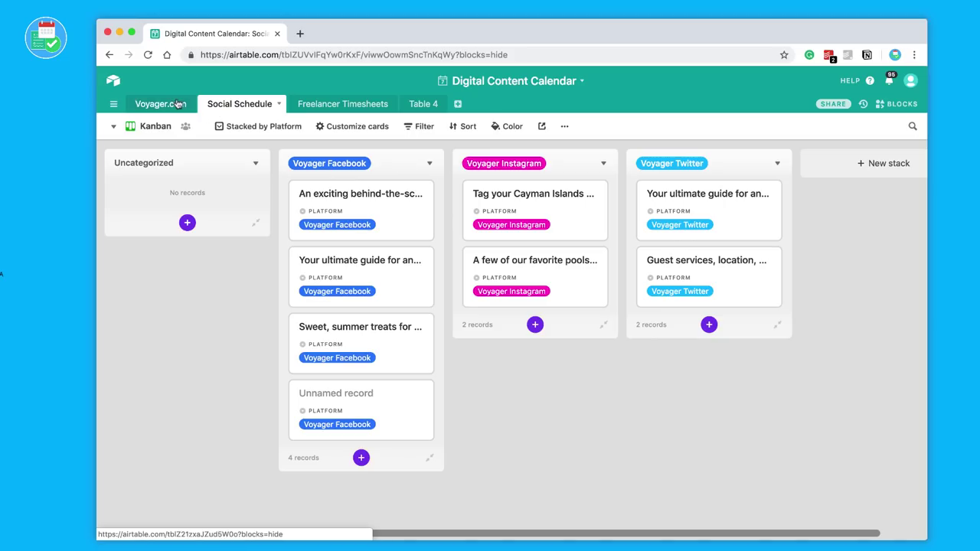
Step: Preview the pool header image in row 1 of the Voyager.com table, then close it
click(181, 105)
click(765, 178)
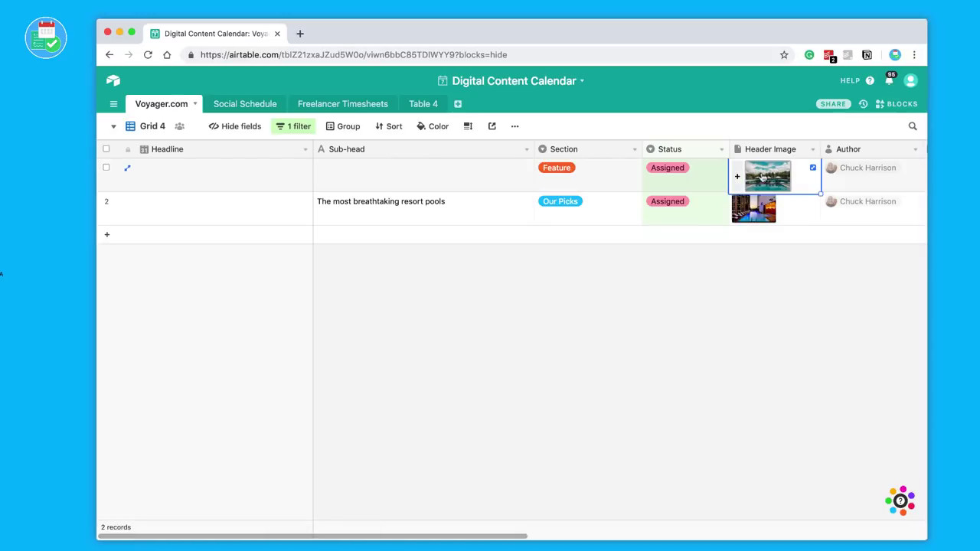
click(773, 177)
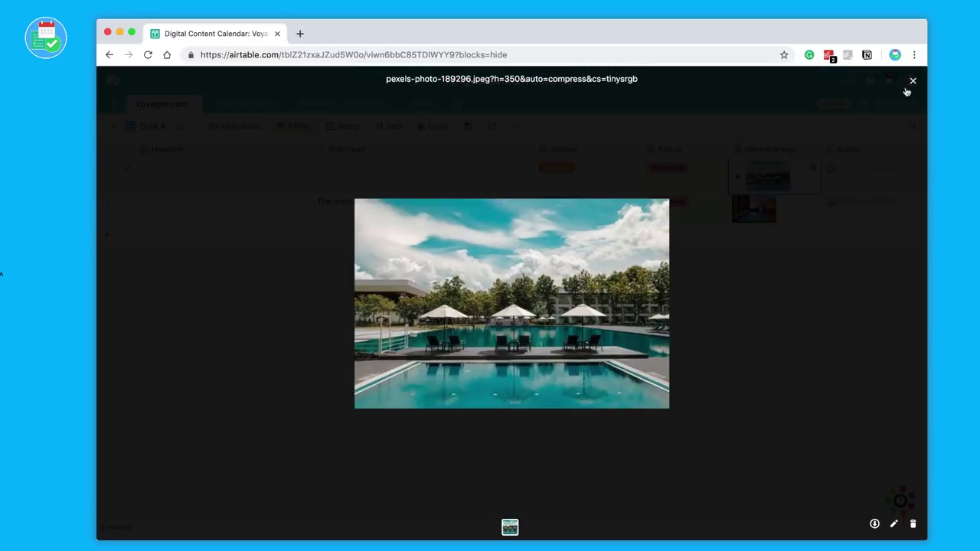
click(911, 81)
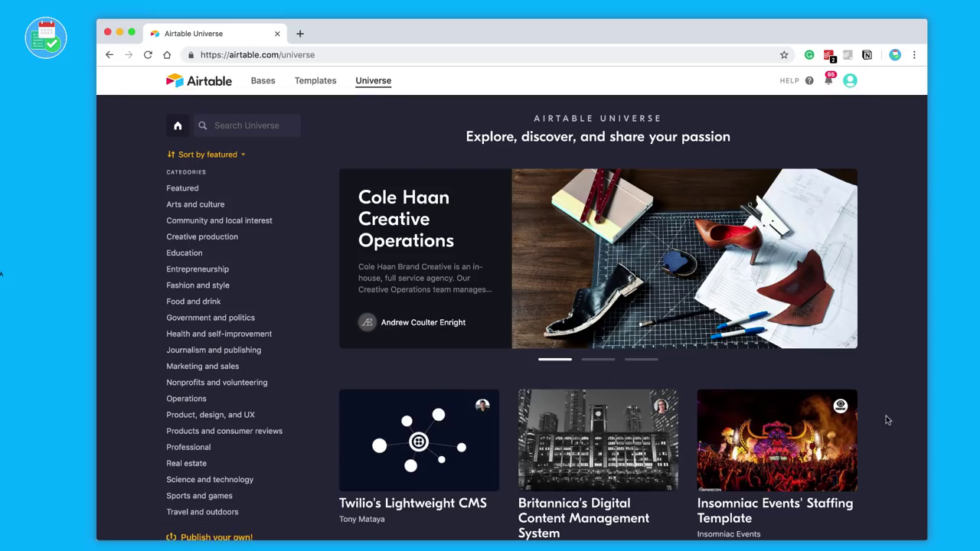
Step: Filter the Universe templates to the Entrepreneurship category
scroll(886, 419, down, 1)
scroll(886, 419, down, 3)
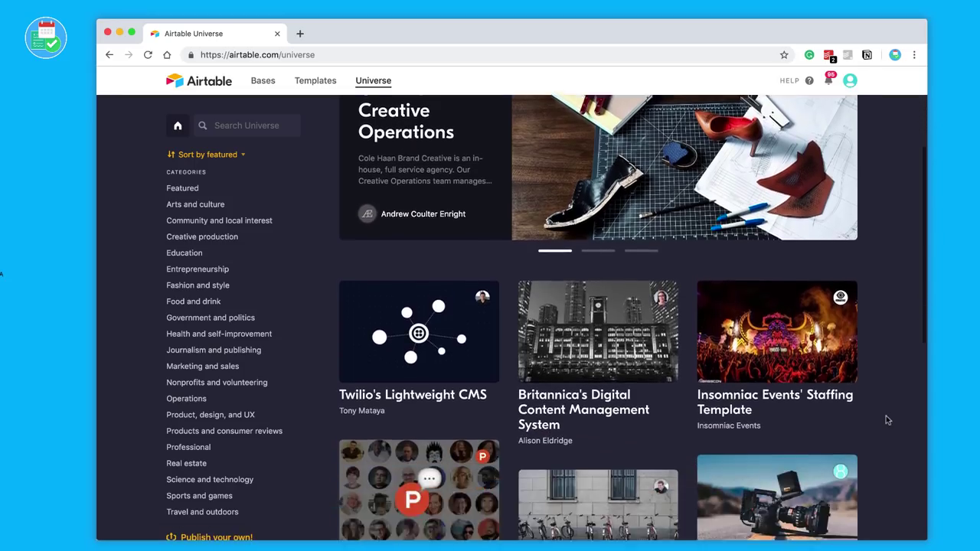
scroll(887, 420, down, 4)
scroll(887, 420, down, 2)
scroll(886, 420, down, 3)
scroll(887, 419, down, 1)
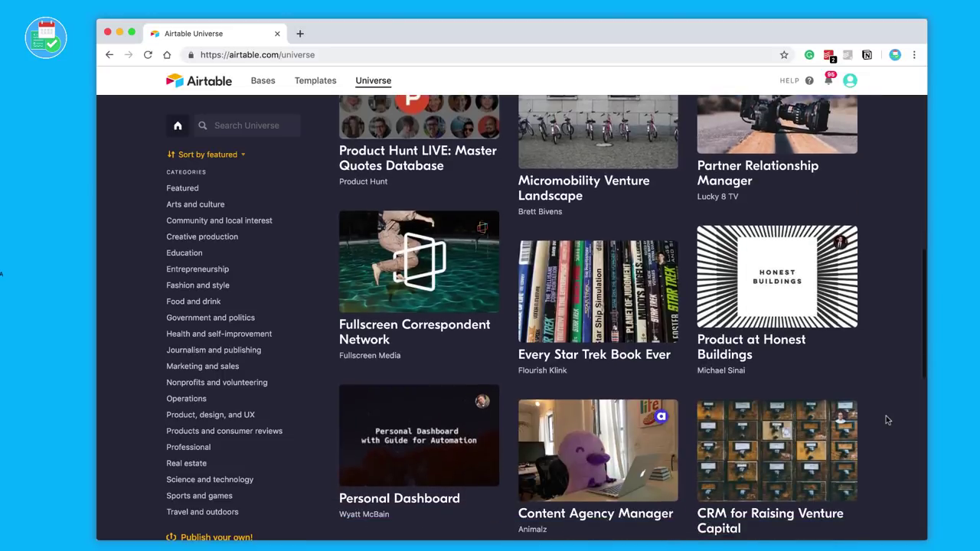
scroll(887, 420, down, 5)
scroll(886, 420, down, 1)
scroll(886, 419, down, 3)
scroll(885, 419, down, 1)
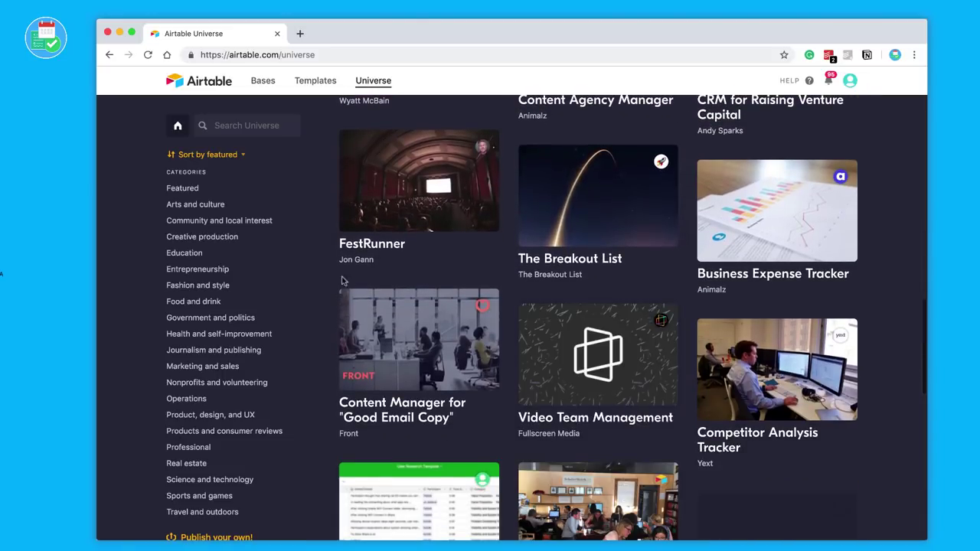
click(197, 268)
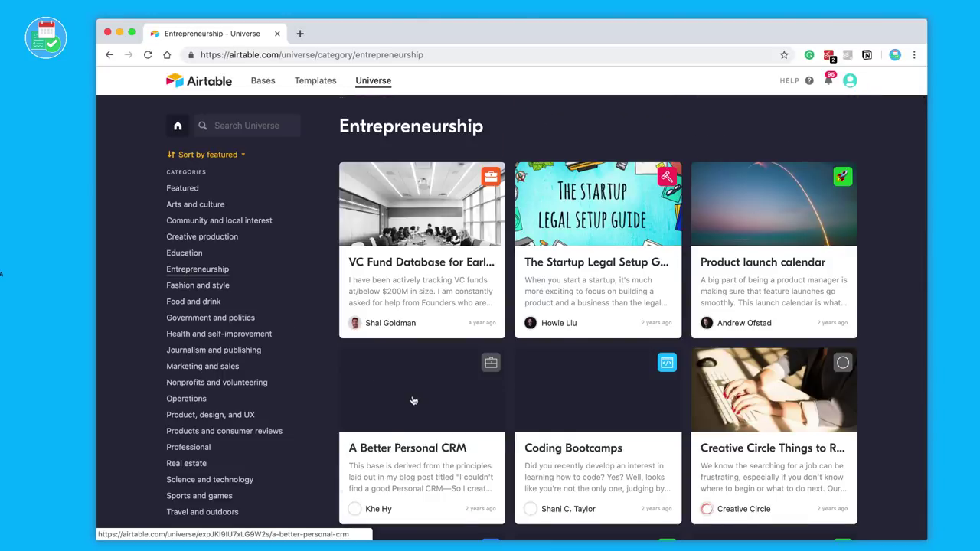
Step: Browse down the Entrepreneurship templates to the pricing plans
scroll(412, 400, down, 1)
scroll(412, 401, down, 4)
scroll(413, 404, down, 5)
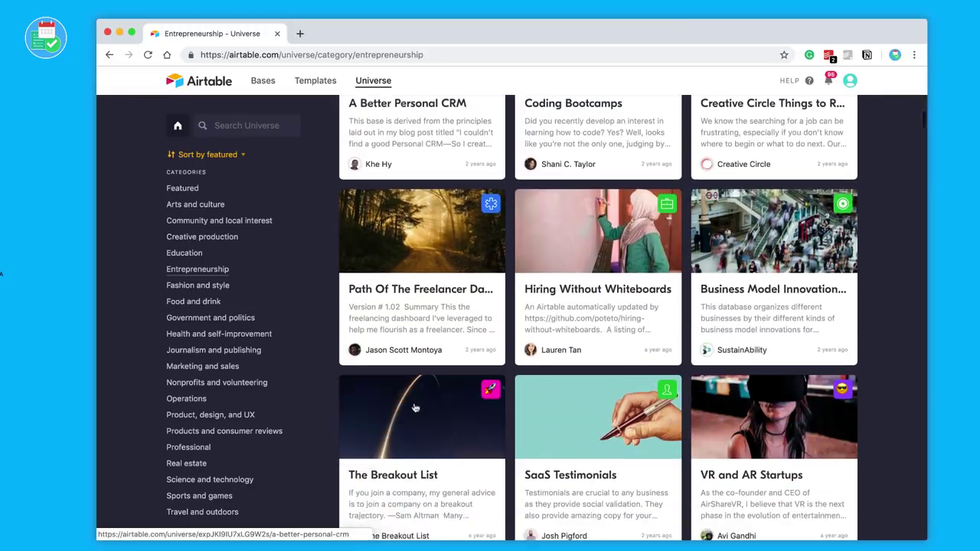
scroll(414, 407, down, 5)
scroll(414, 408, down, 3)
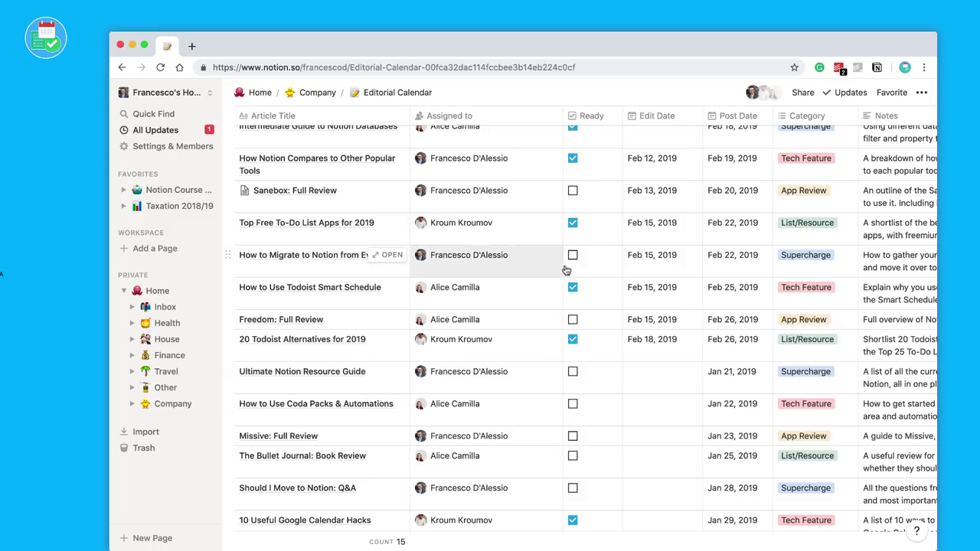
Step: Mark the Evernote migration article Ready and add a second assignee to Freedom: Full Review
click(572, 255)
scroll(537, 341, down, 1)
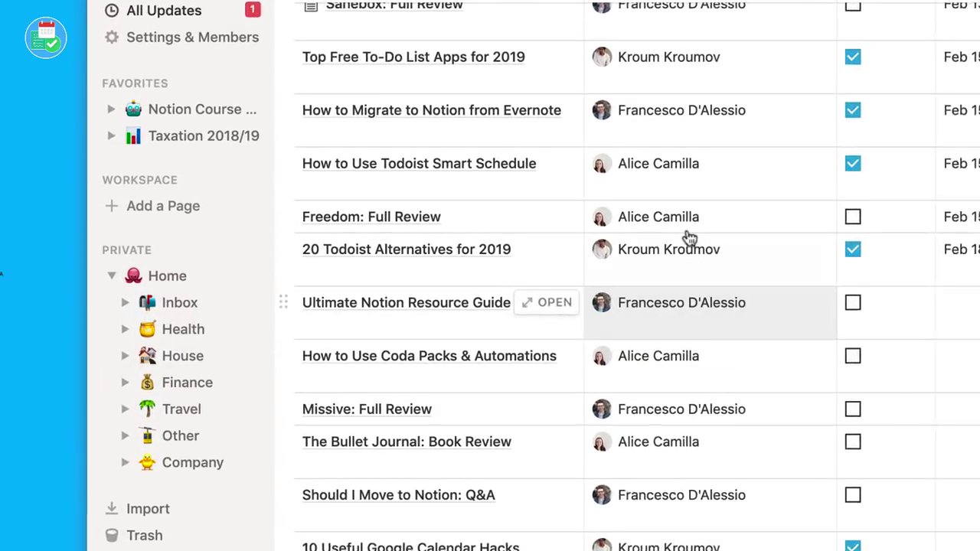
click(470, 280)
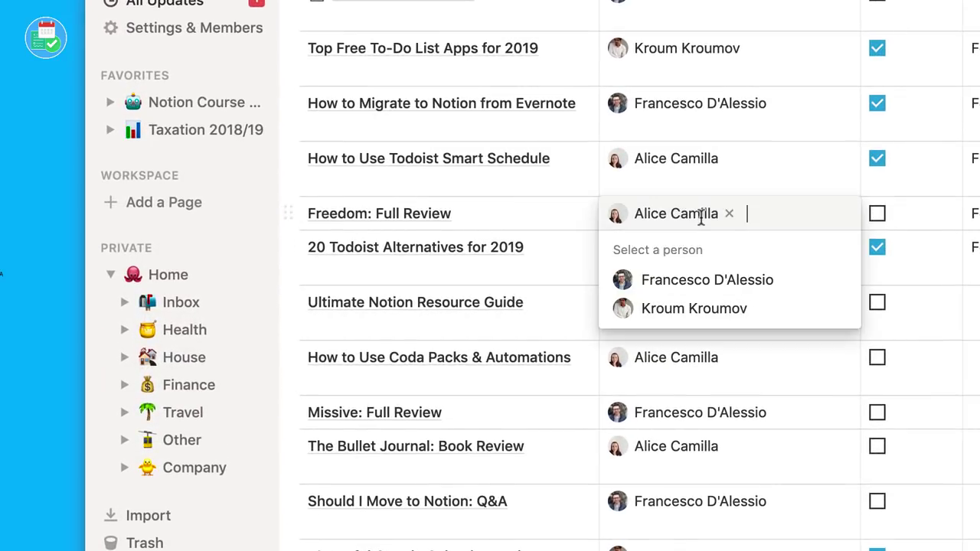
click(712, 310)
key(Escape)
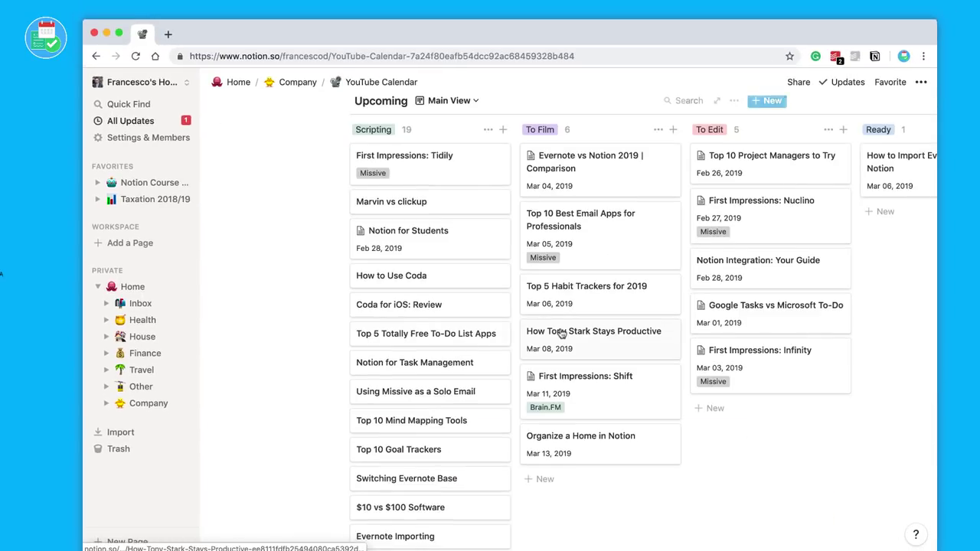
Step: Move the Top 10 Project Managers to Try card into the Ready column
scroll(561, 333, right, 5)
scroll(602, 306, right, 4)
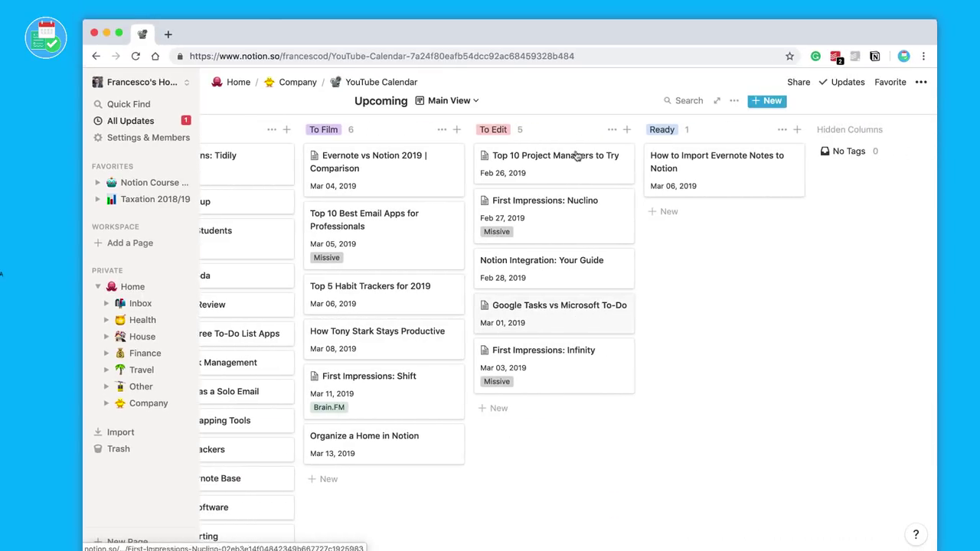
drag(576, 156, 720, 218)
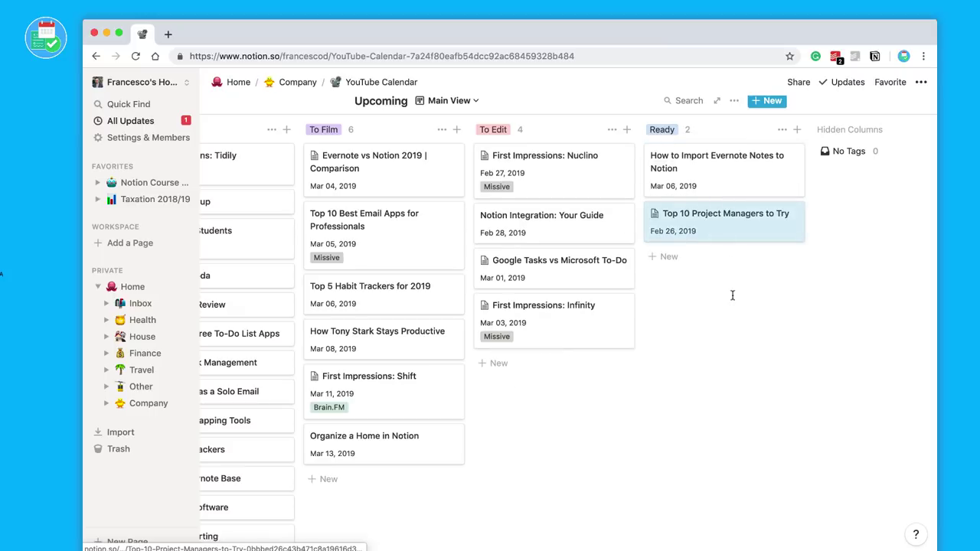
scroll(732, 294, right, 3)
scroll(732, 295, right, 3)
scroll(731, 295, right, 2)
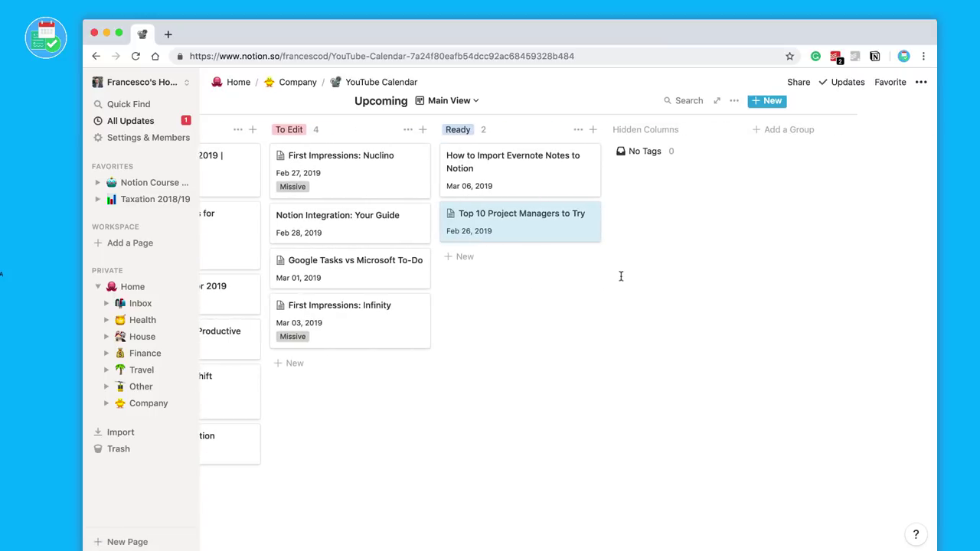
Step: Return to the Home page and browse the Inbox page
click(236, 82)
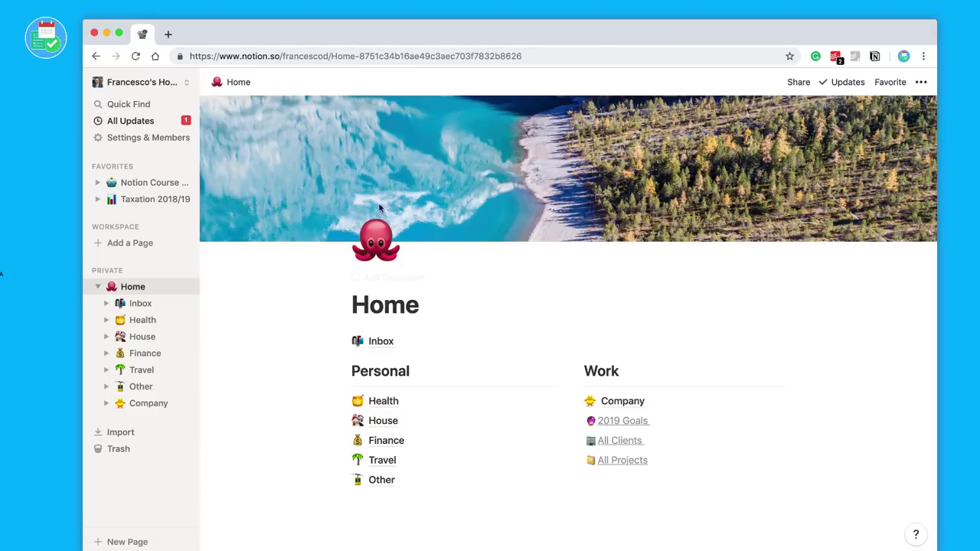
scroll(444, 267, down, 1)
click(383, 311)
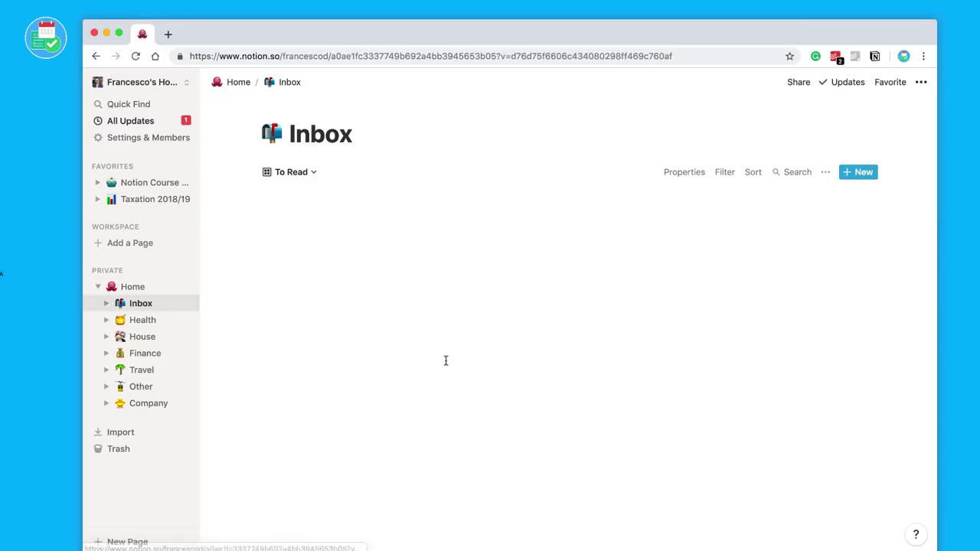
scroll(446, 364, down, 1)
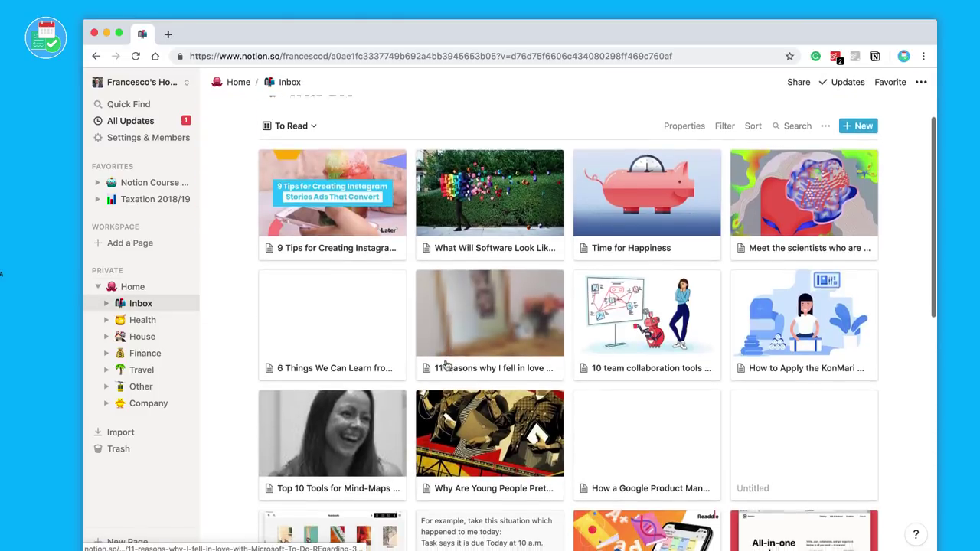
scroll(446, 364, down, 1)
scroll(447, 365, down, 3)
scroll(446, 364, down, 1)
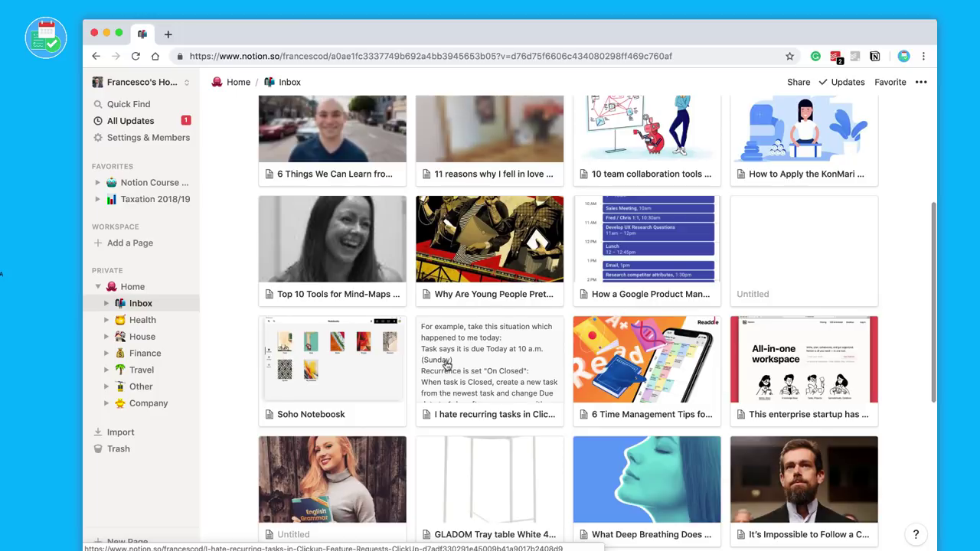
scroll(447, 364, up, 5)
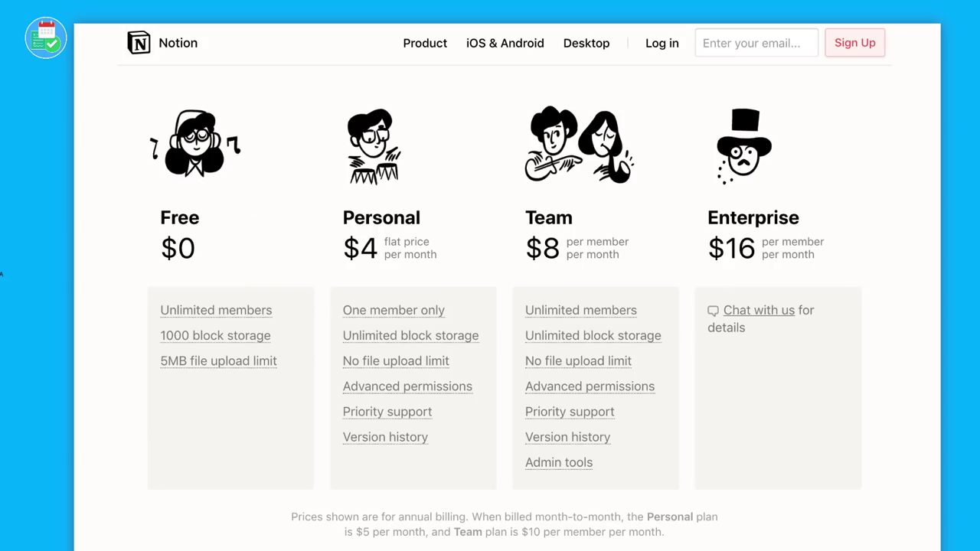